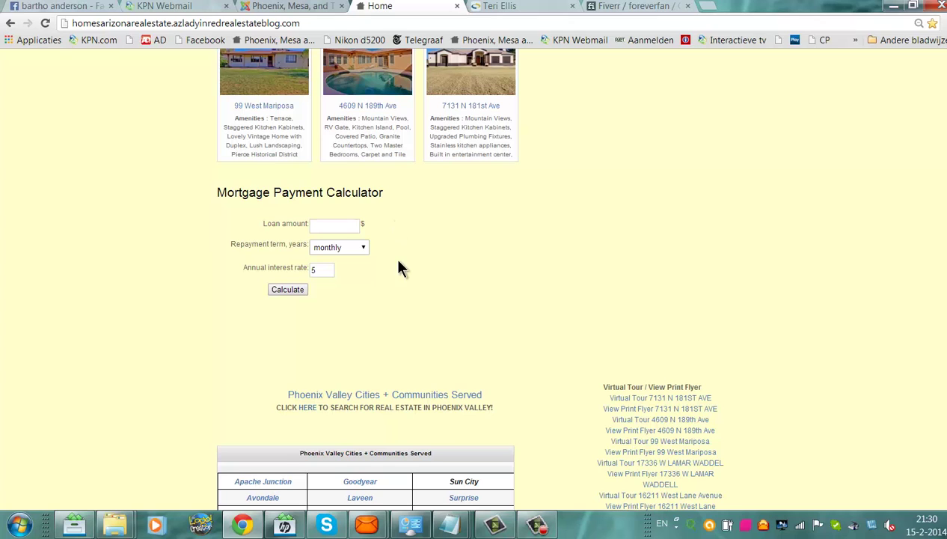
# Calculate payments for a 66733 loan amount and review the results table and payment charts
pyautogui.click(326, 223)
pyautogui.write('66733')
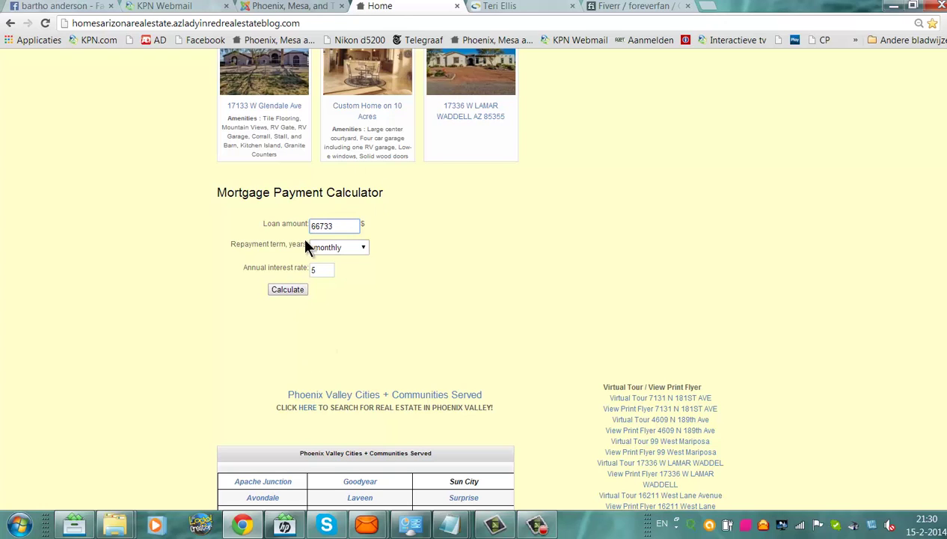
pyautogui.click(288, 291)
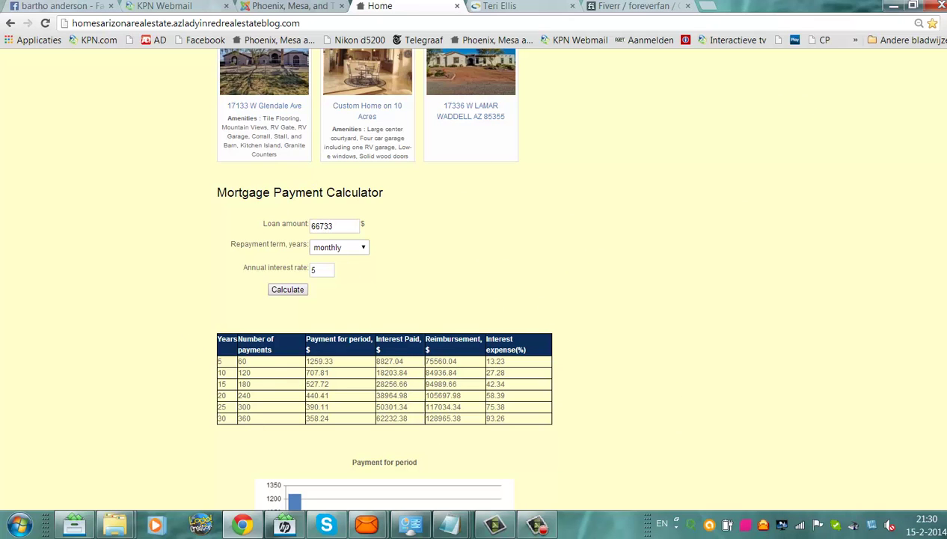
pyautogui.scroll(-2, 383, 277)
pyautogui.scroll(3, 384, 277)
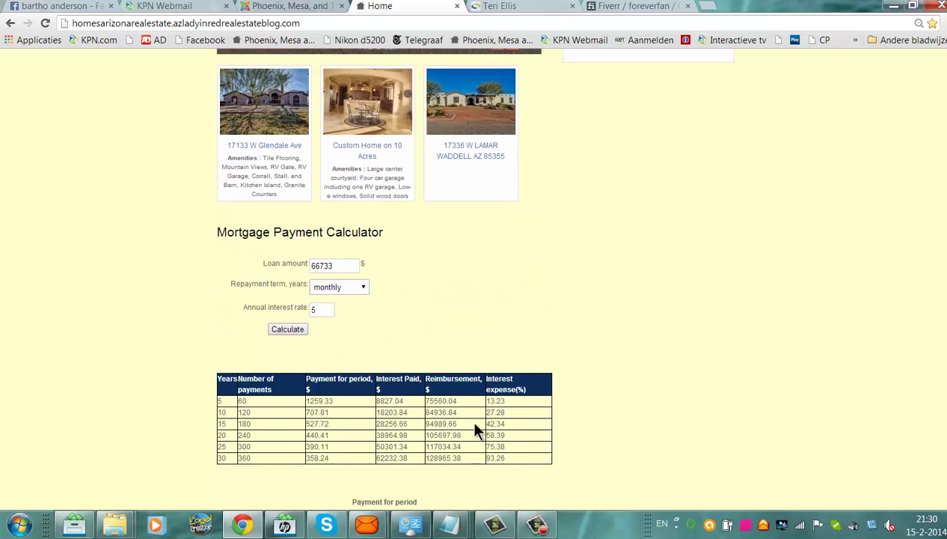
pyautogui.scroll(-5, 928, 203)
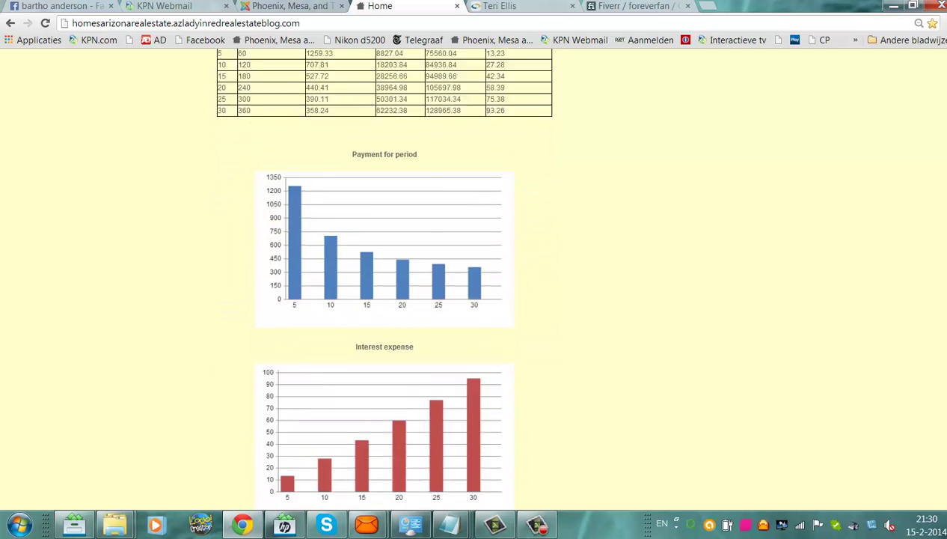
pyautogui.scroll(-2, 474, 277)
pyautogui.scroll(-3, 474, 277)
pyautogui.scroll(-3, 474, 277)
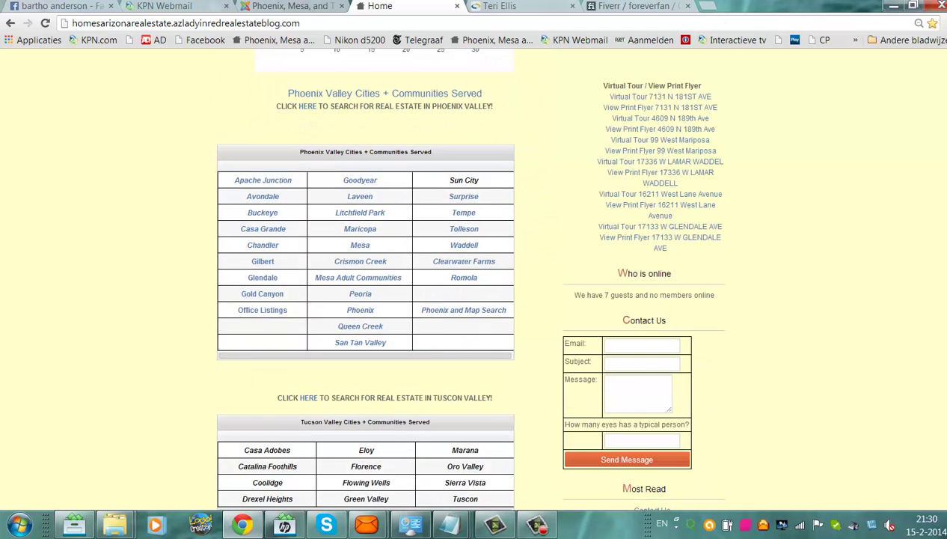
pyautogui.scroll(8, 941, 148)
pyautogui.scroll(5, 941, 148)
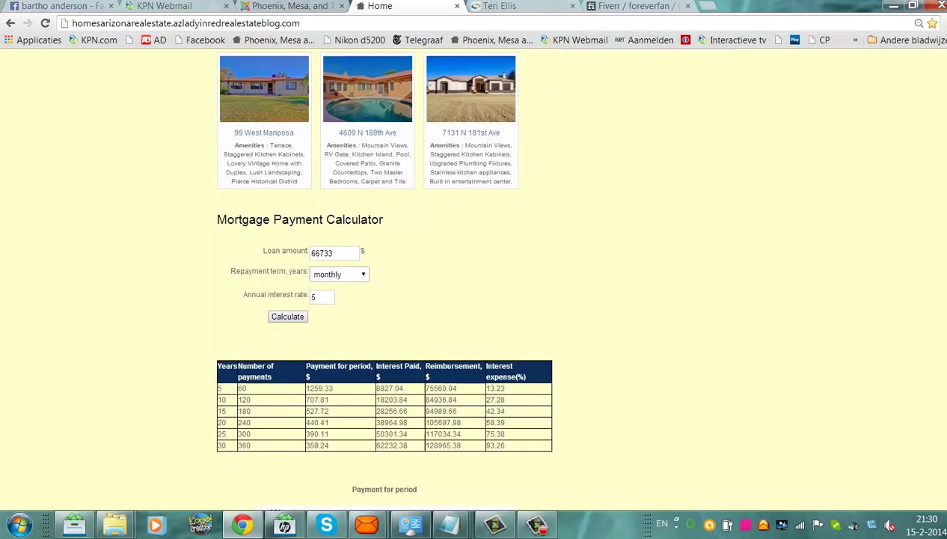
# Reload the homepage so the calculator is empty again, and scroll down the page
pyautogui.click(280, 23)
pyautogui.press('Return')
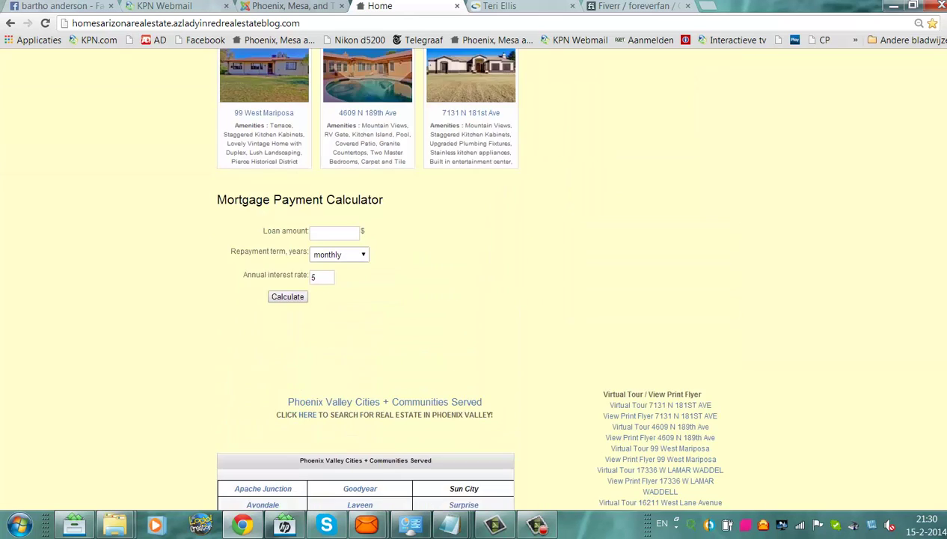
pyautogui.scroll(-3, 338, 277)
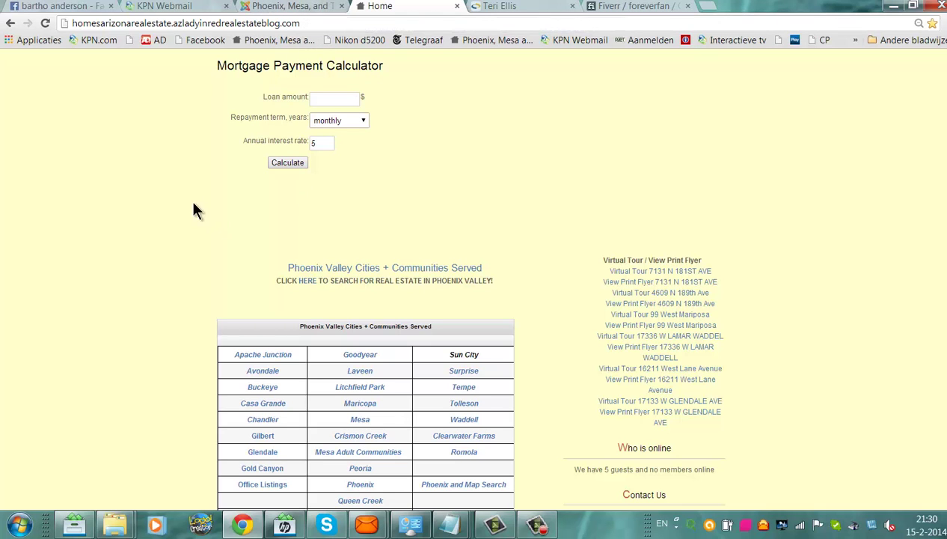
# In Module Manager, clear the type filter and search modules for 'mortga'
pyautogui.click(299, 6)
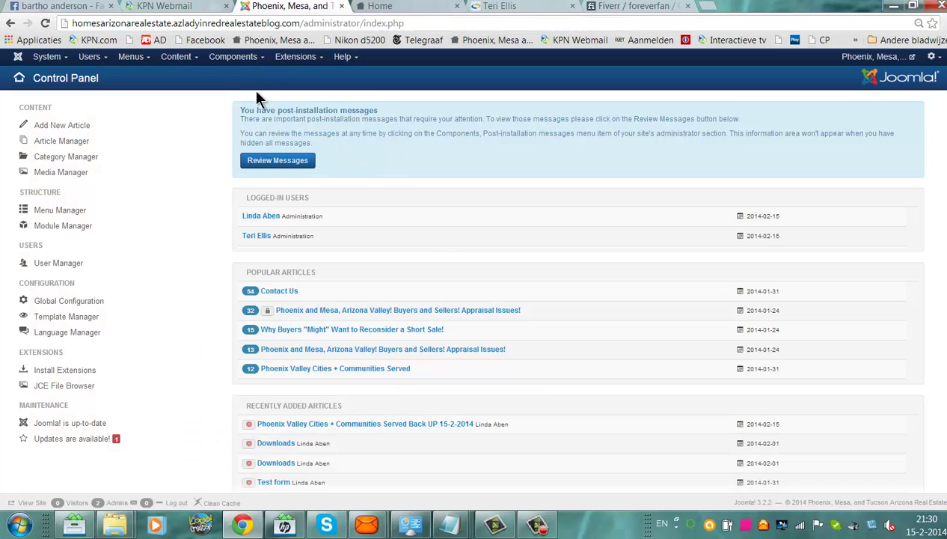
pyautogui.click(284, 58)
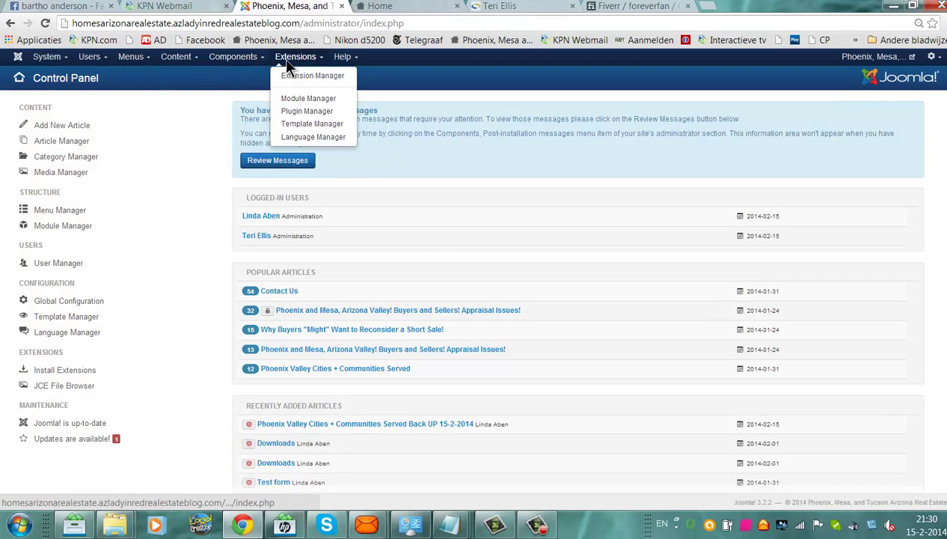
pyautogui.click(305, 100)
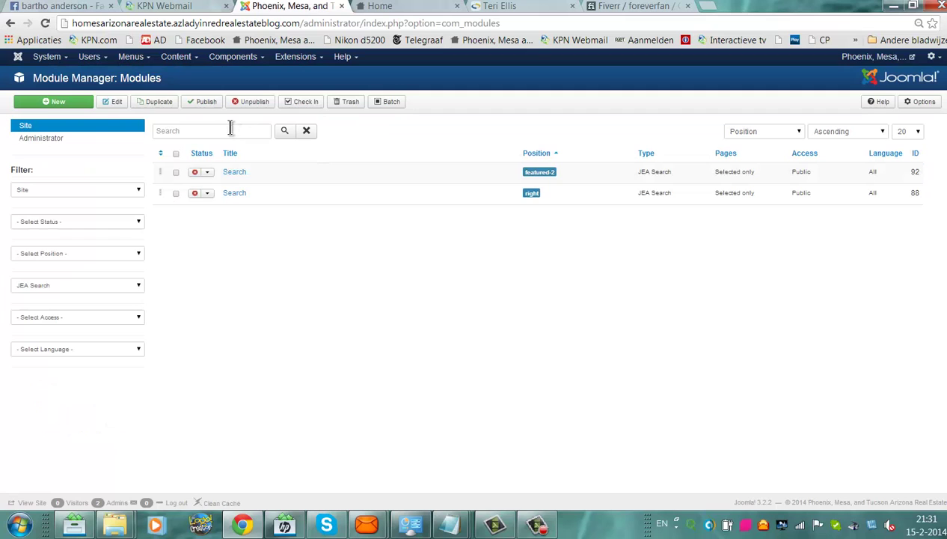
pyautogui.click(229, 130)
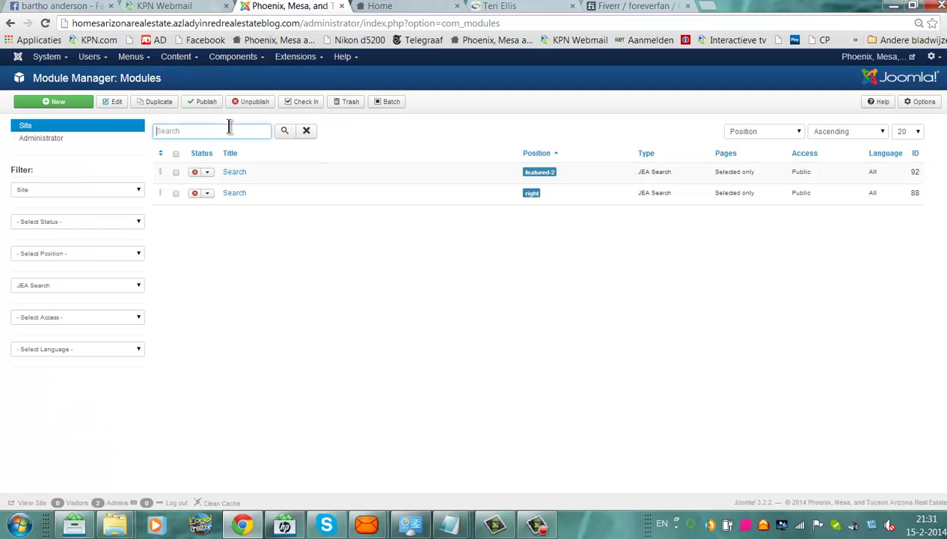
pyautogui.click(49, 288)
pyautogui.click(50, 297)
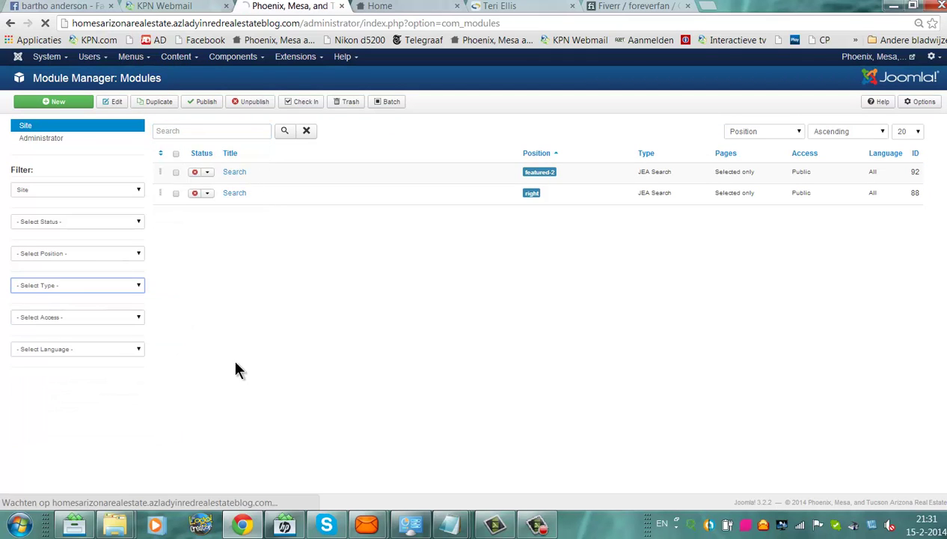
pyautogui.click(233, 137)
pyautogui.write('mo')
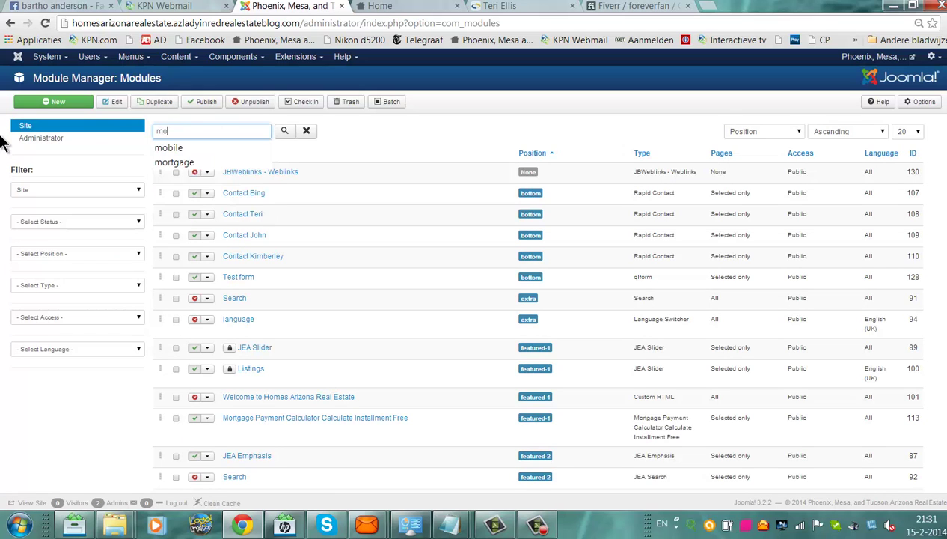
pyautogui.write('rtgage')
pyautogui.press('Return')
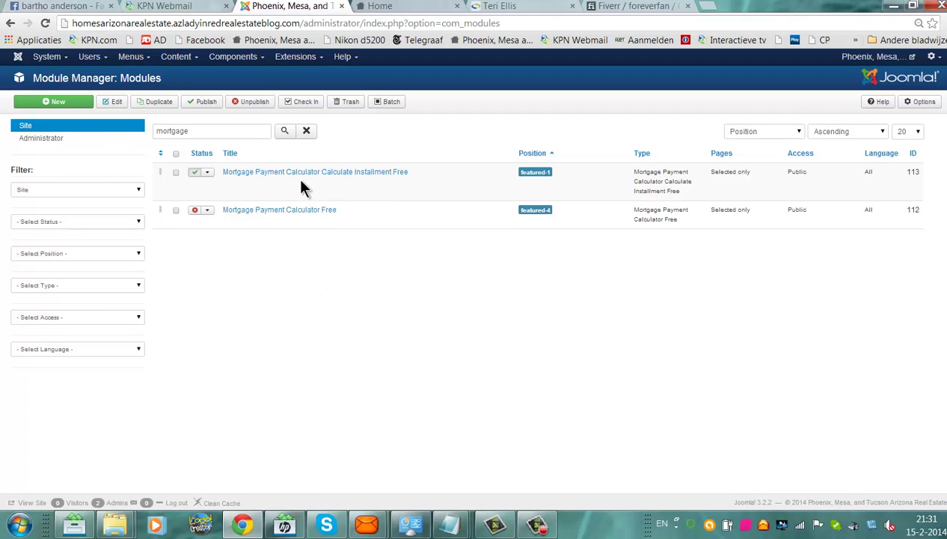
# Unpublish the first mortgage calculator module and return to the homepage
pyautogui.click(193, 175)
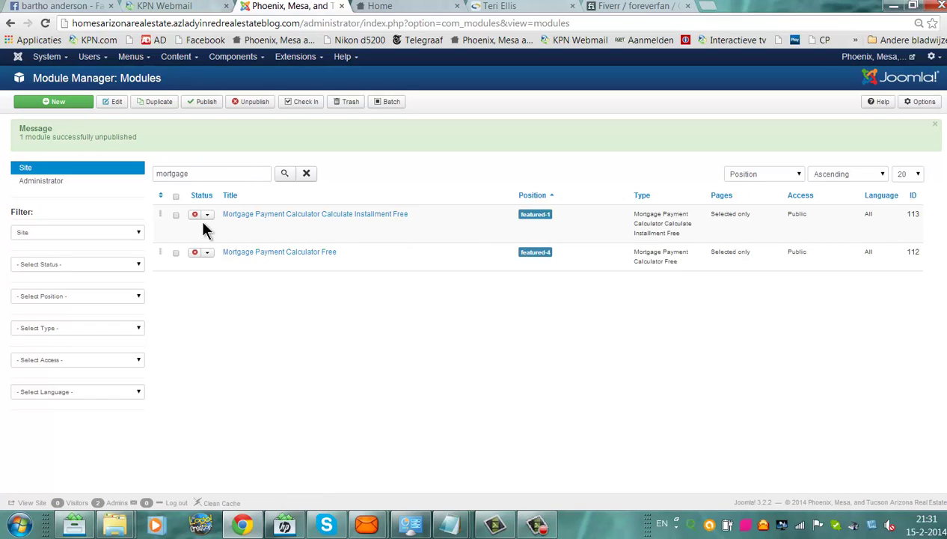
pyautogui.click(413, 6)
pyautogui.click(388, 22)
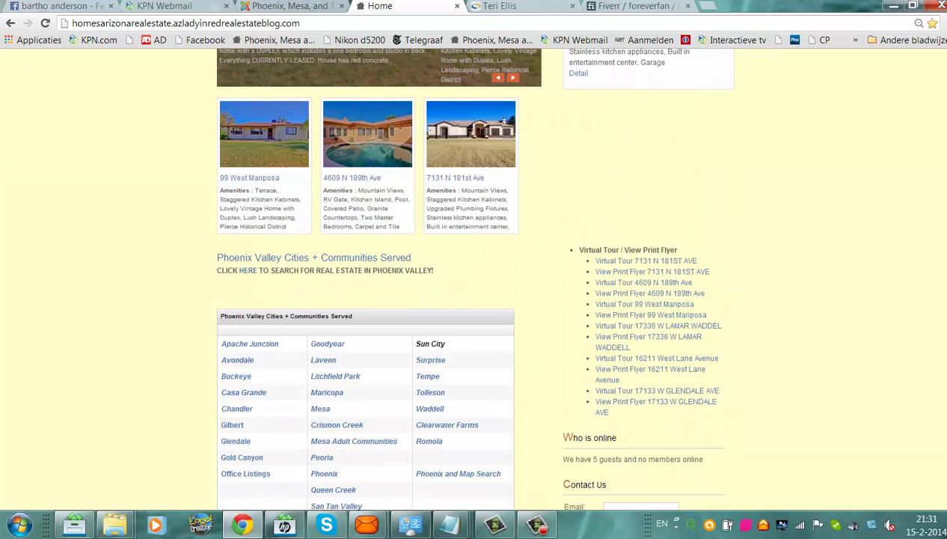
# Scroll through the reloaded homepage to confirm the mortgage calculator is gone
pyautogui.scroll(-1, 470, 277)
pyautogui.scroll(-1, 469, 277)
pyautogui.scroll(-1, 470, 277)
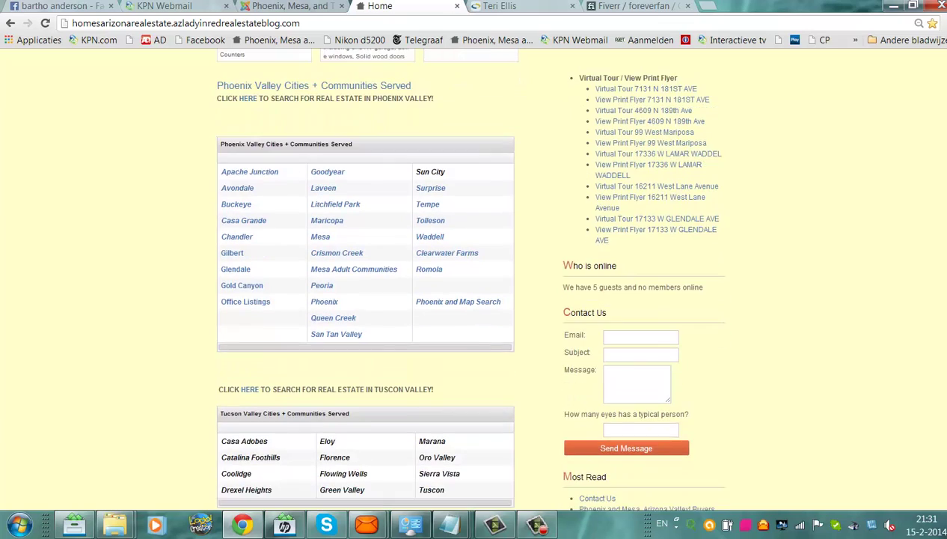
pyautogui.scroll(2, 470, 276)
pyautogui.scroll(2, 470, 276)
pyautogui.scroll(2, 470, 277)
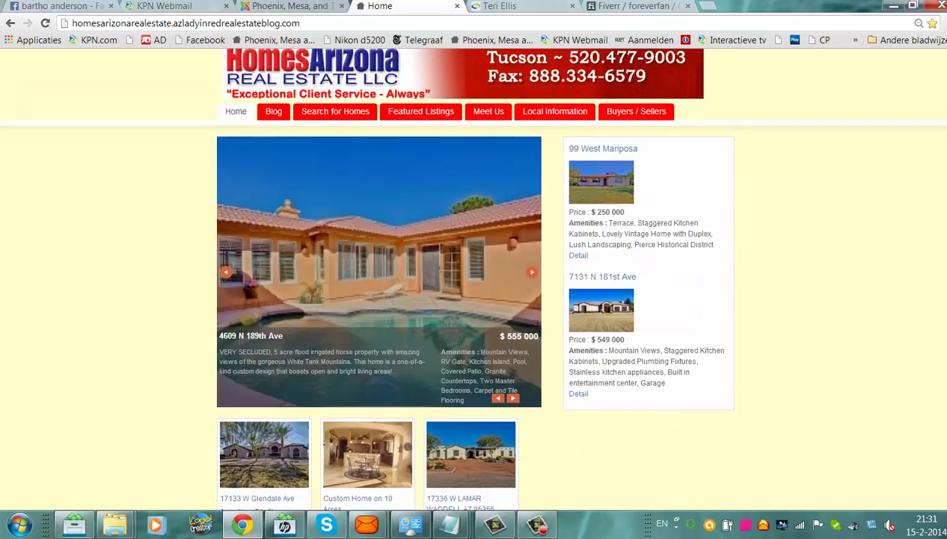
pyautogui.scroll(-3, 470, 276)
pyautogui.scroll(-1, 470, 277)
pyautogui.scroll(-2, 469, 276)
pyautogui.scroll(-3, 469, 277)
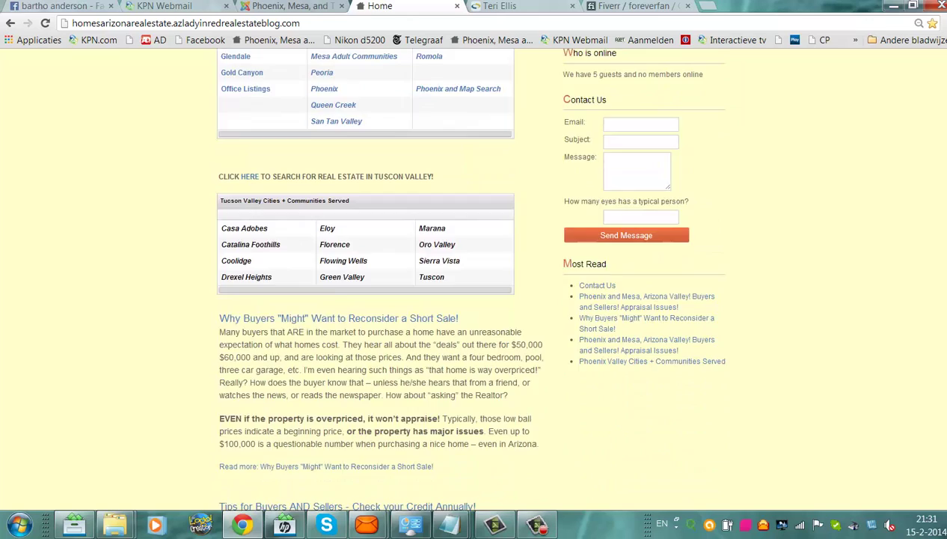
pyautogui.scroll(4, 470, 277)
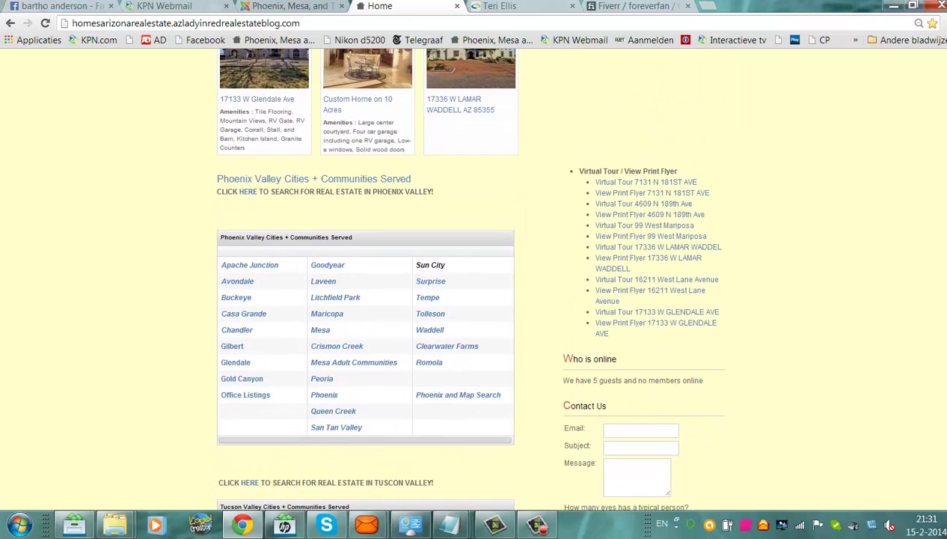
pyautogui.scroll(-1, 470, 277)
pyautogui.scroll(-2, 469, 277)
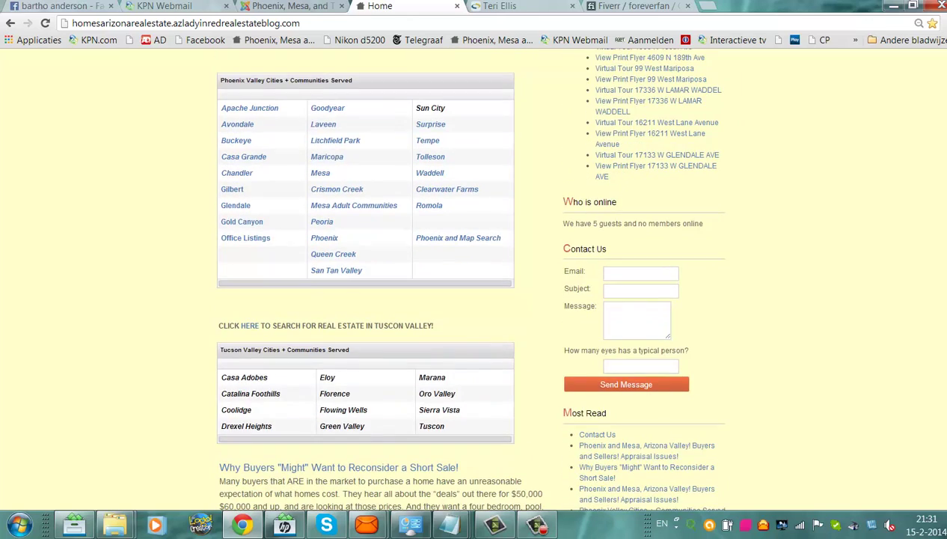
pyautogui.scroll(2, 469, 277)
pyautogui.scroll(3, 942, 161)
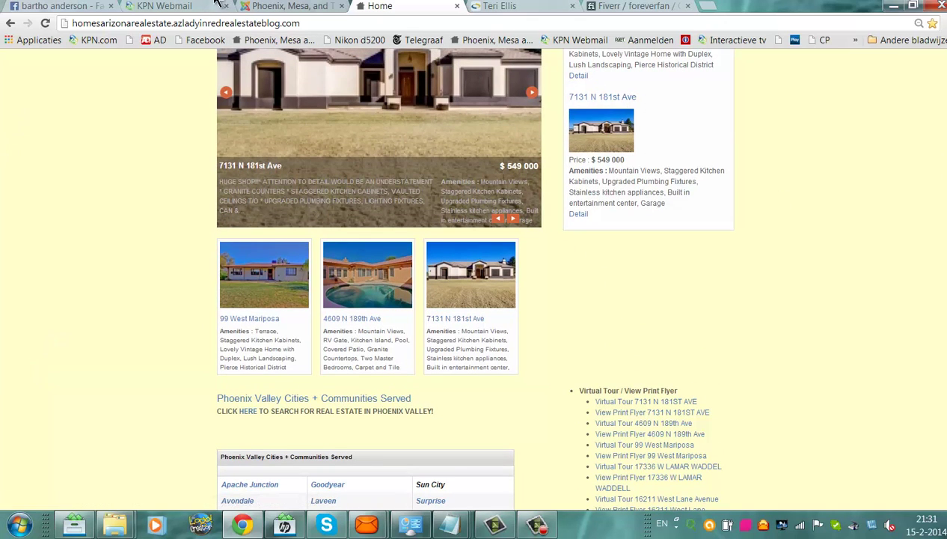
# Open the Calculate Installment Free module and set its status to Published
pyautogui.click(309, 7)
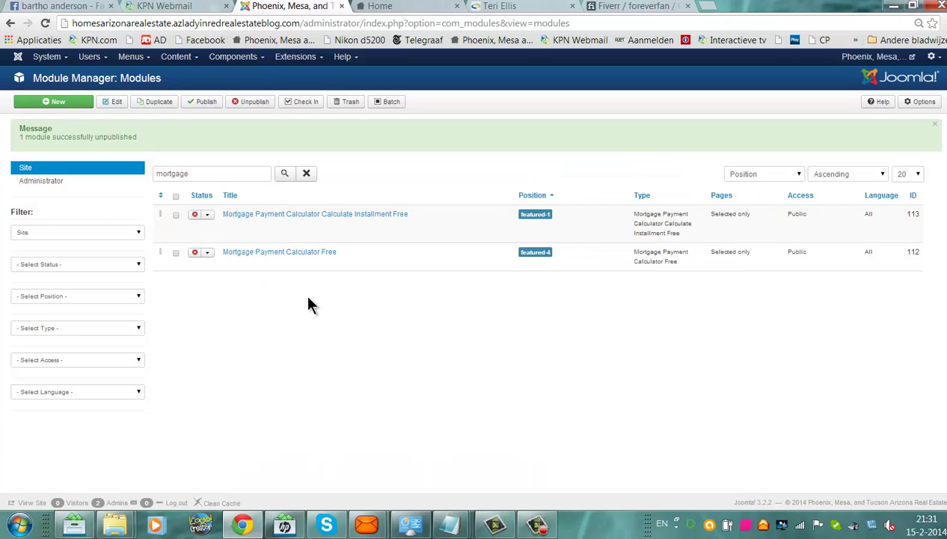
pyautogui.click(303, 220)
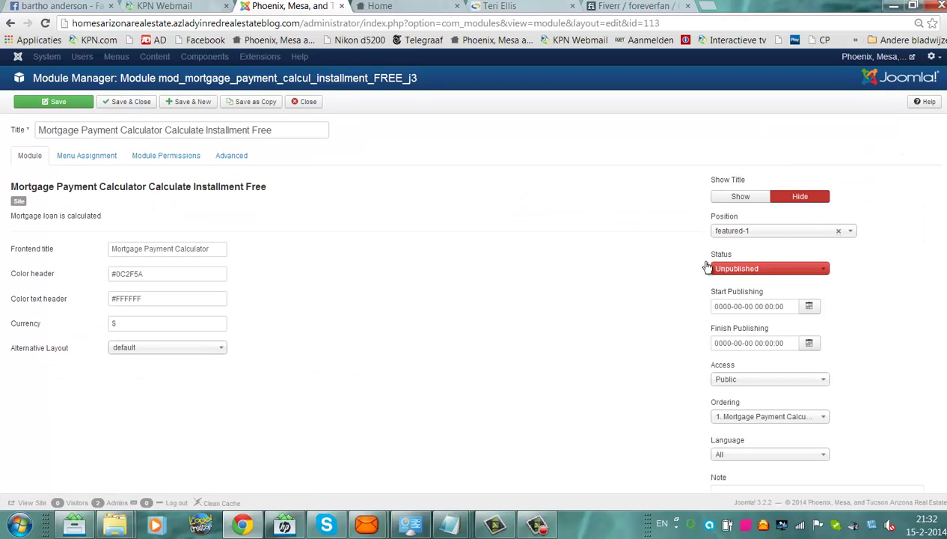
pyautogui.click(763, 274)
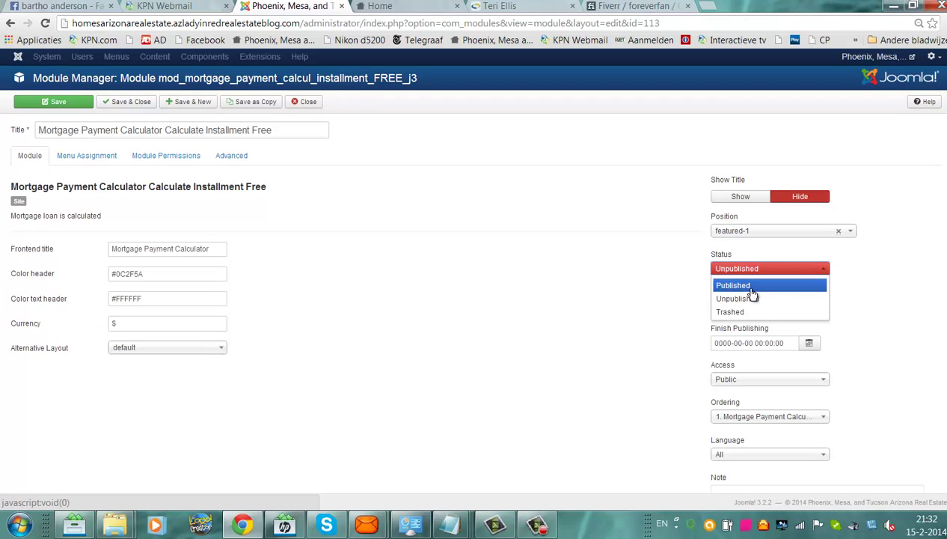
pyautogui.click(749, 285)
# Set the module position to Featured 2 [featured-2] and save it
pyautogui.click(772, 238)
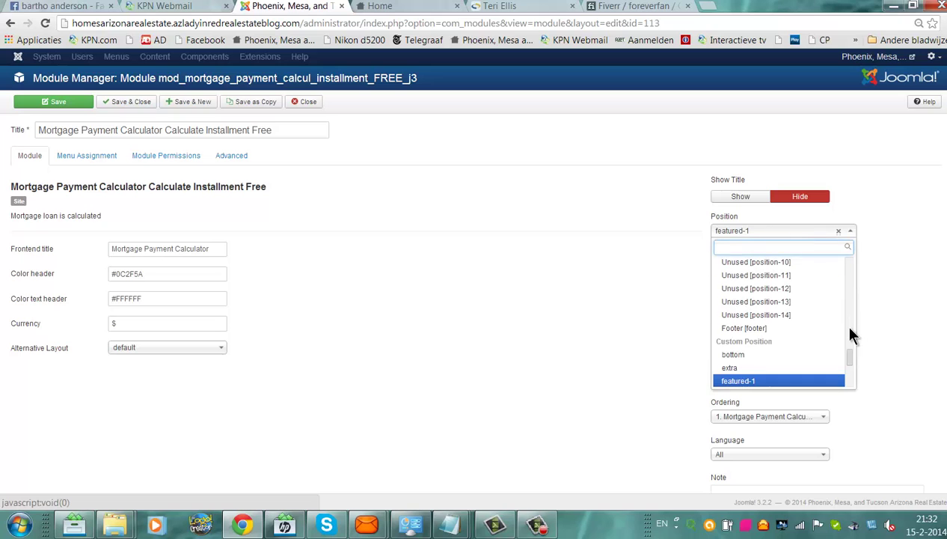
pyautogui.moveTo(849, 365); pyautogui.dragTo(848, 265)
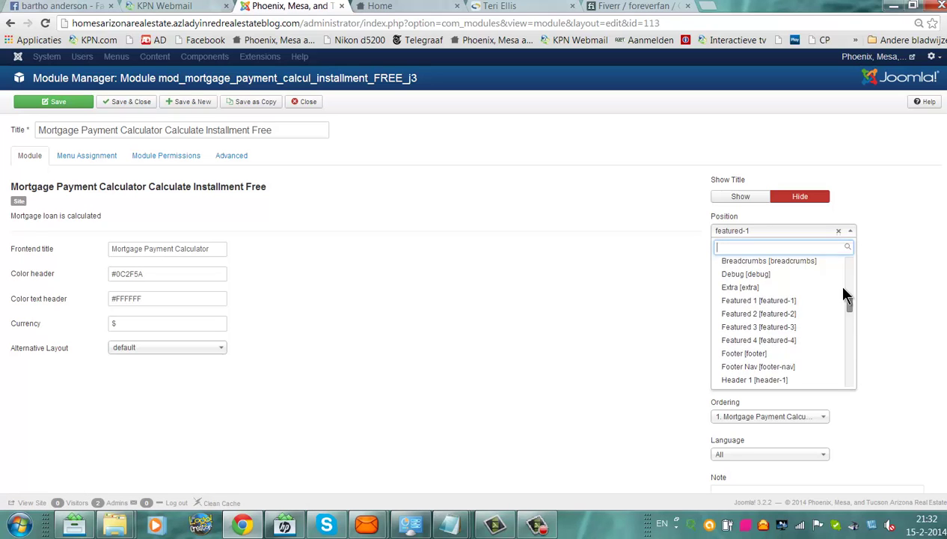
pyautogui.scroll(-3, 847, 290)
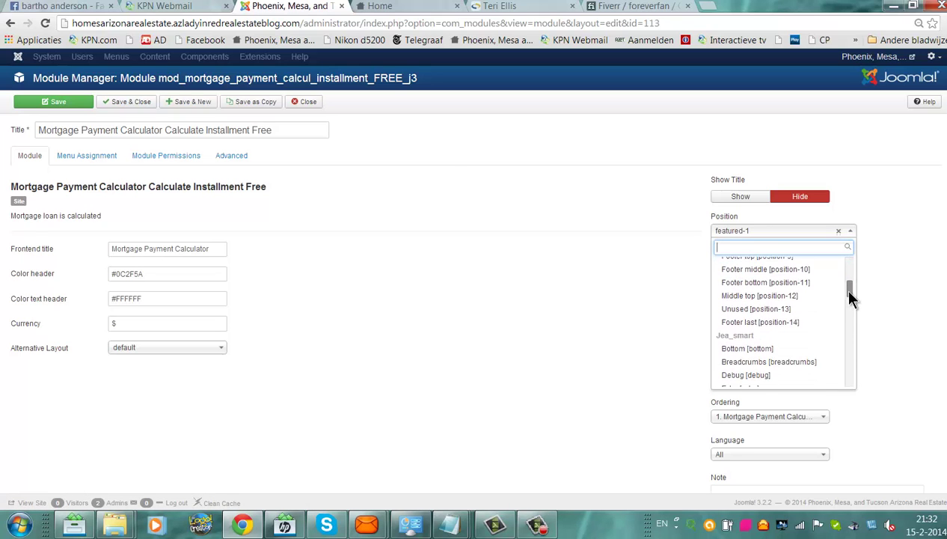
pyautogui.scroll(-1, 851, 303)
pyautogui.scroll(-1, 852, 306)
pyautogui.moveTo(853, 304); pyautogui.dragTo(857, 320)
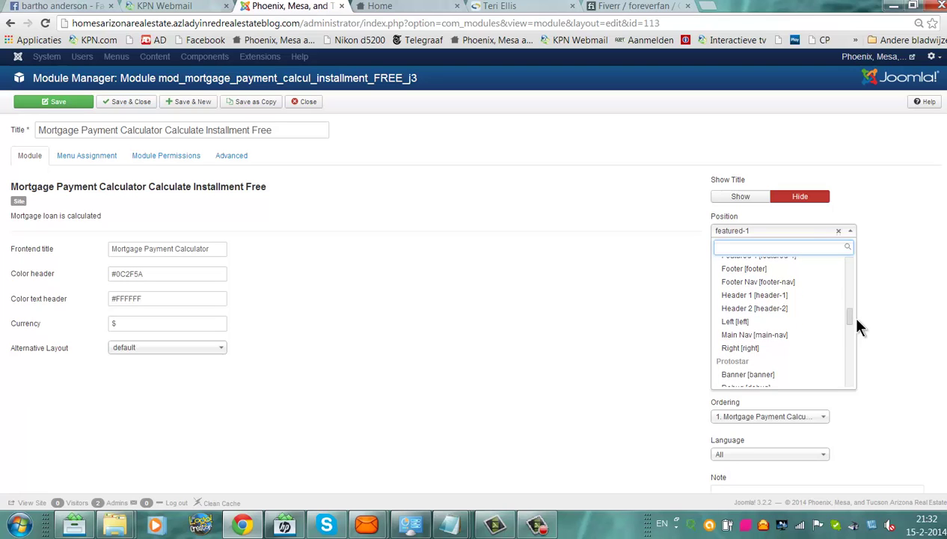
pyautogui.scroll(1, 841, 307)
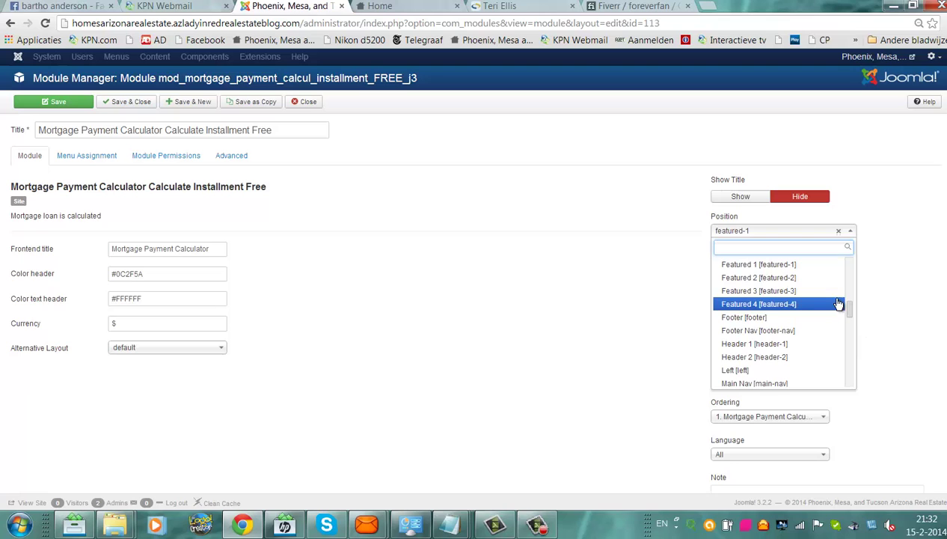
pyautogui.click(783, 278)
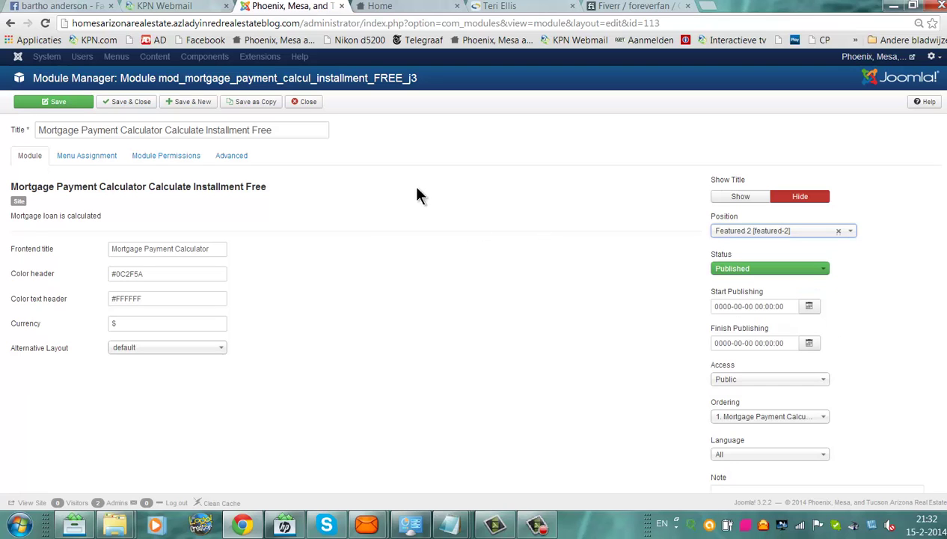
pyautogui.click(47, 101)
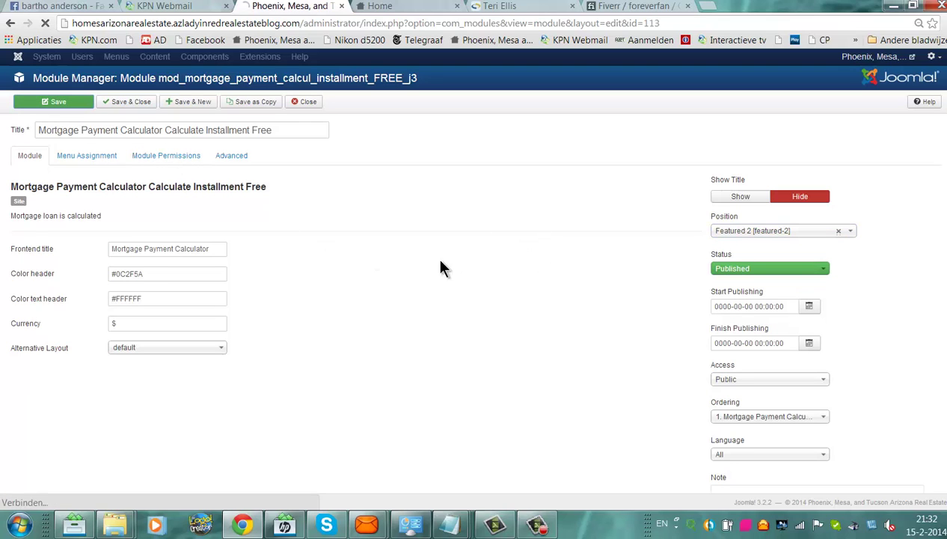
pyautogui.click(381, 6)
# Reload the home page and scroll to check the calculator in the right column
pyautogui.click(384, 23)
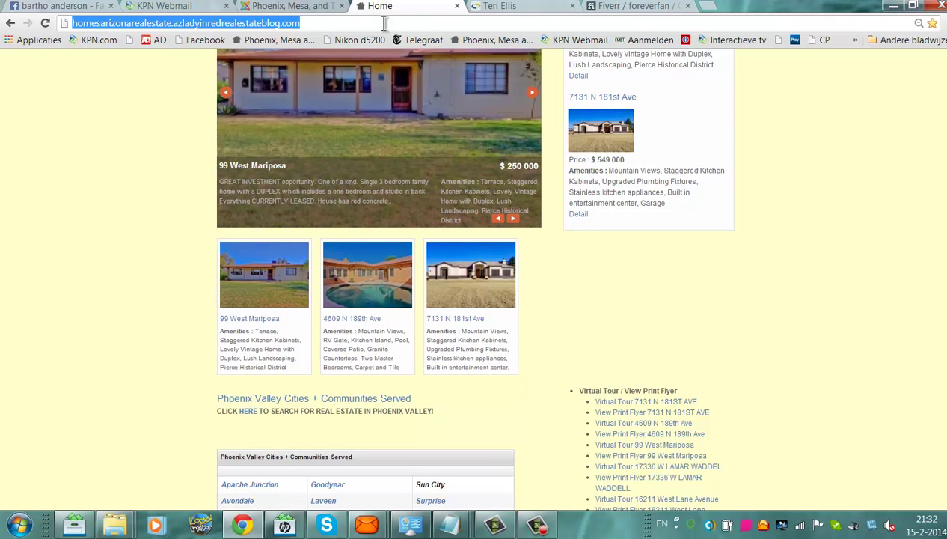
pyautogui.press('Return')
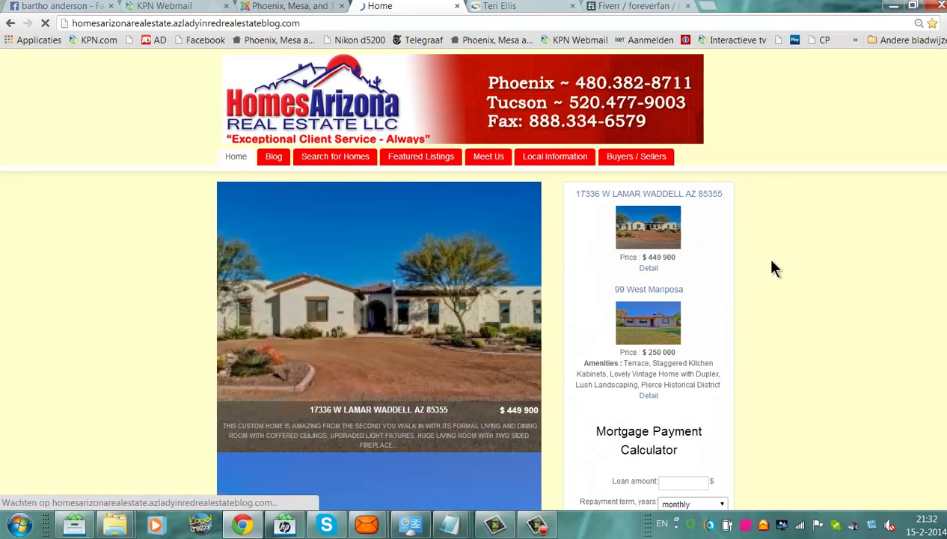
pyautogui.scroll(-5, 474, 299)
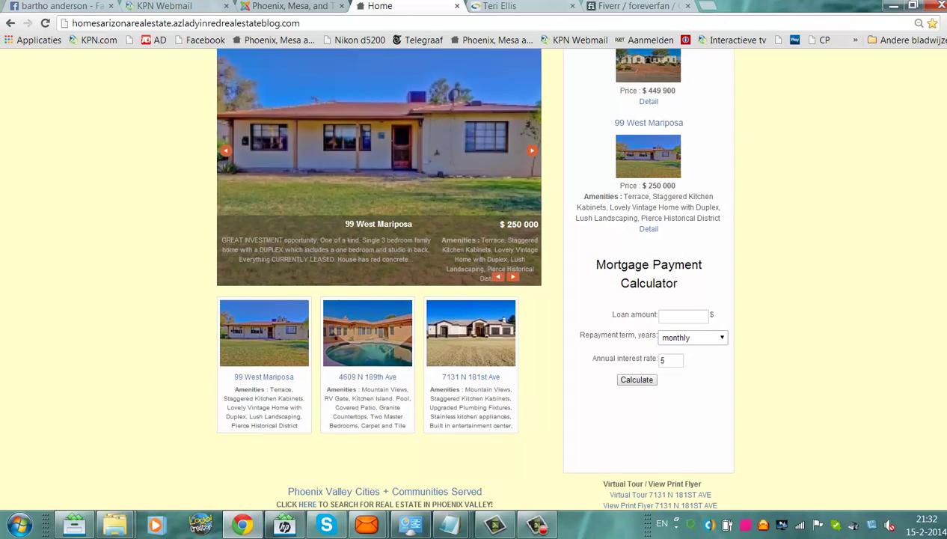
pyautogui.scroll(2, 474, 300)
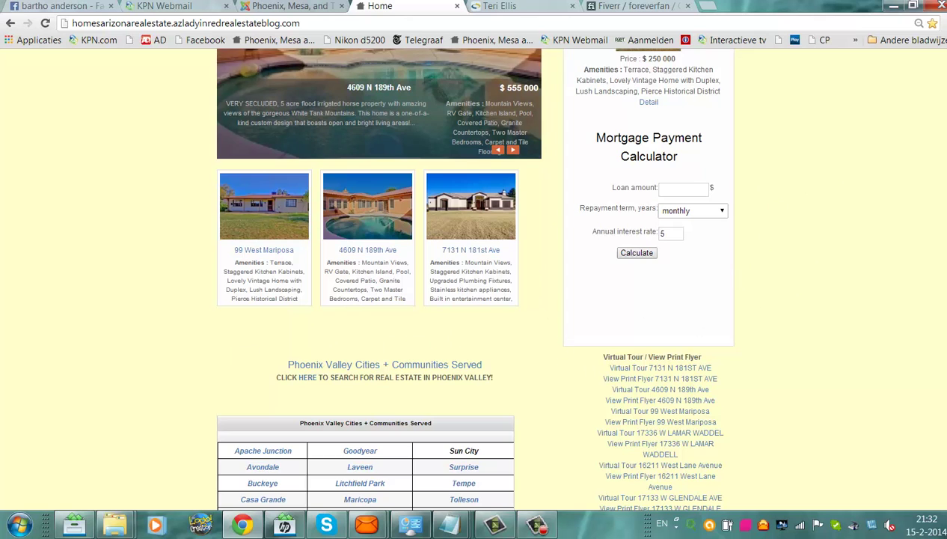
pyautogui.scroll(3, 945, 266)
pyautogui.scroll(-4, 945, 267)
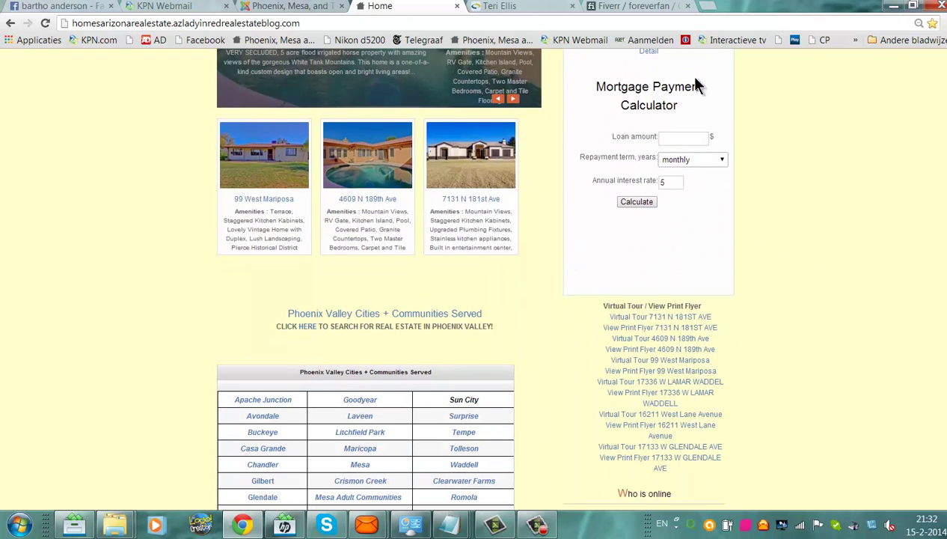
pyautogui.scroll(3, 469, 277)
pyautogui.scroll(1, 469, 277)
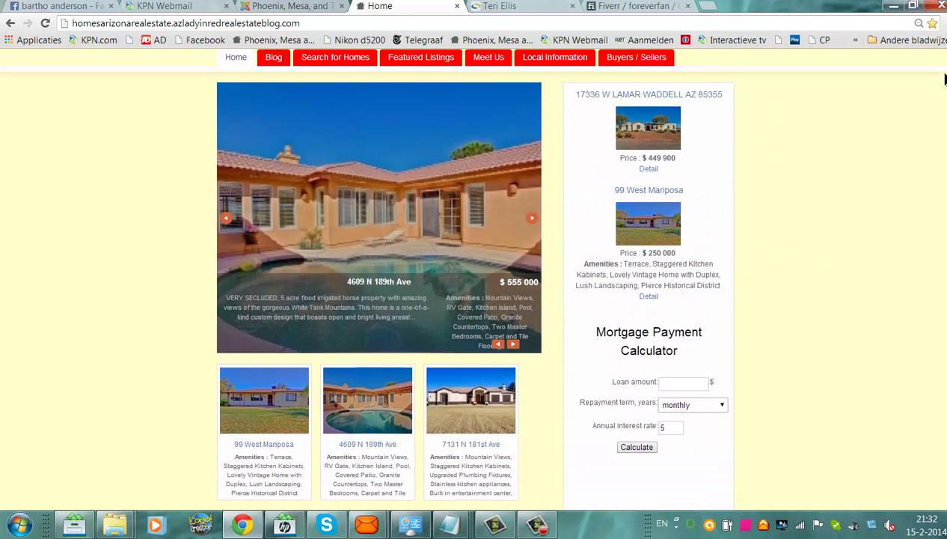
pyautogui.scroll(1, 469, 276)
pyautogui.scroll(-3, 828, 247)
pyautogui.scroll(-1, 828, 247)
pyautogui.scroll(-1, 828, 247)
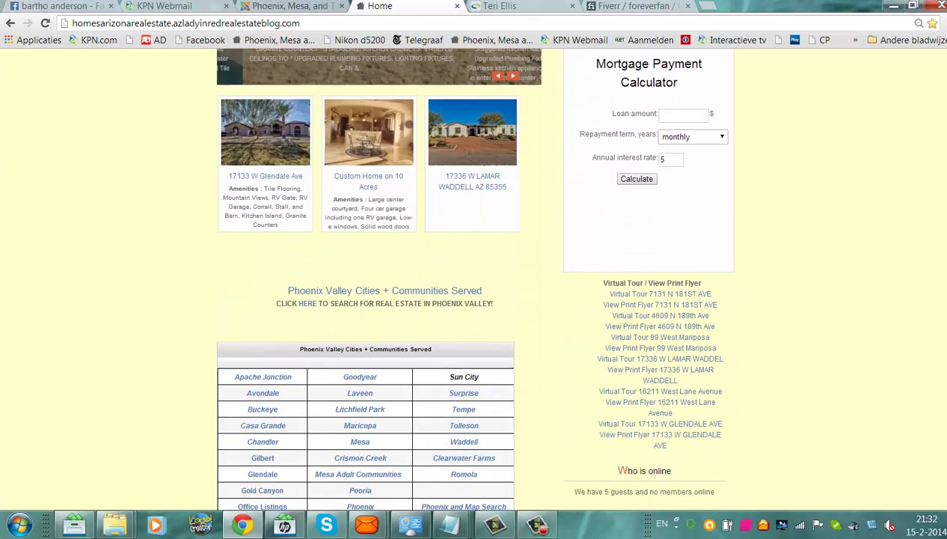
# Change the calculator module's position to Featured 3 [featured-3] and save
pyautogui.click(281, 6)
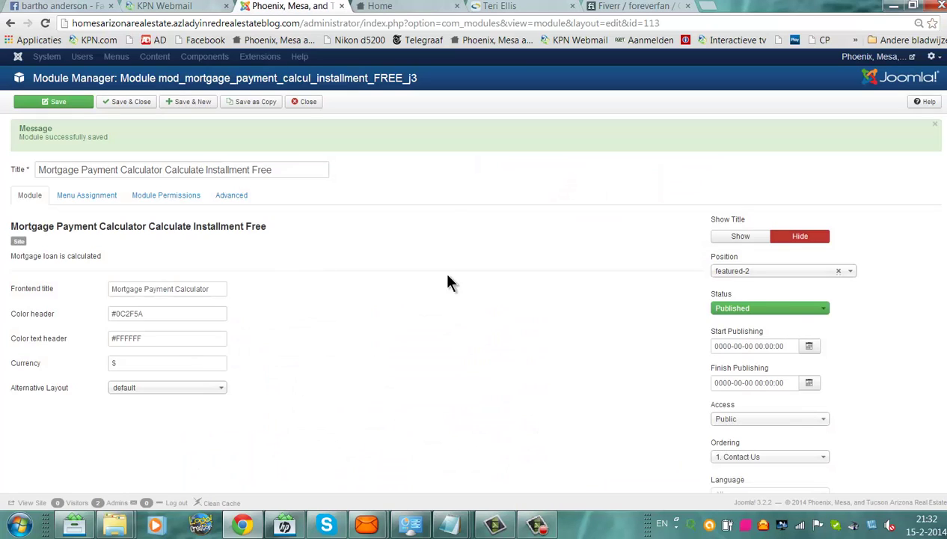
pyautogui.click(763, 274)
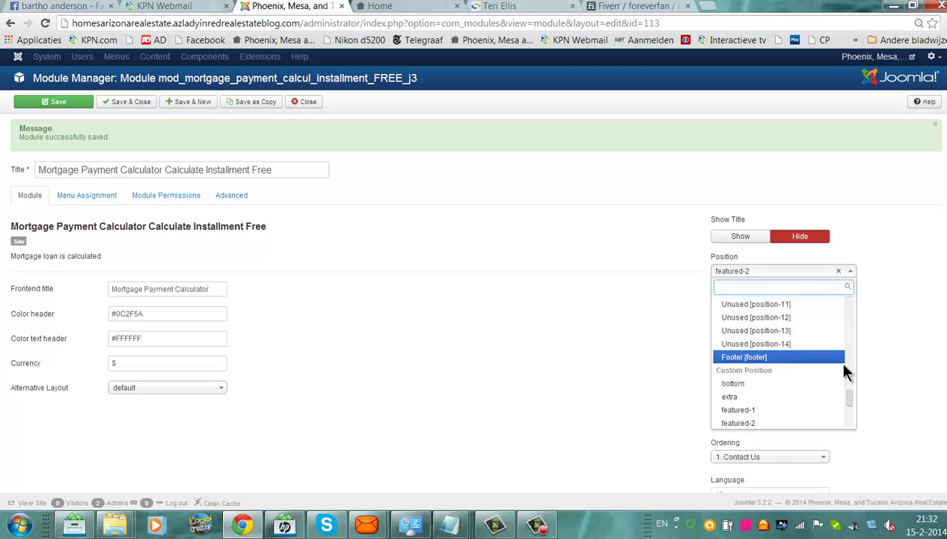
pyautogui.scroll(1, 850, 393)
pyautogui.moveTo(849, 390)
pyautogui.mouseDown()
pyautogui.moveTo(839, 292)
pyautogui.moveTo(850, 340)
pyautogui.mouseUp()
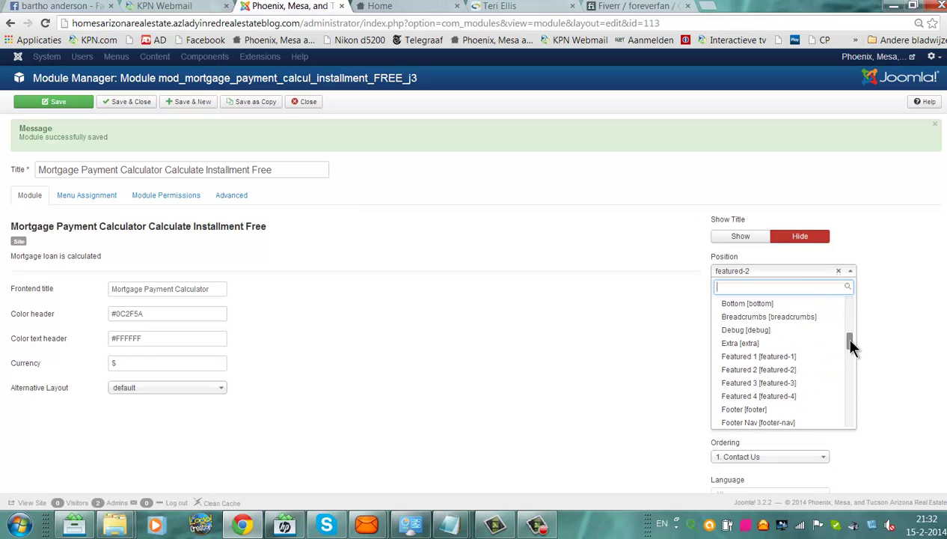
pyautogui.click(793, 382)
pyautogui.click(26, 105)
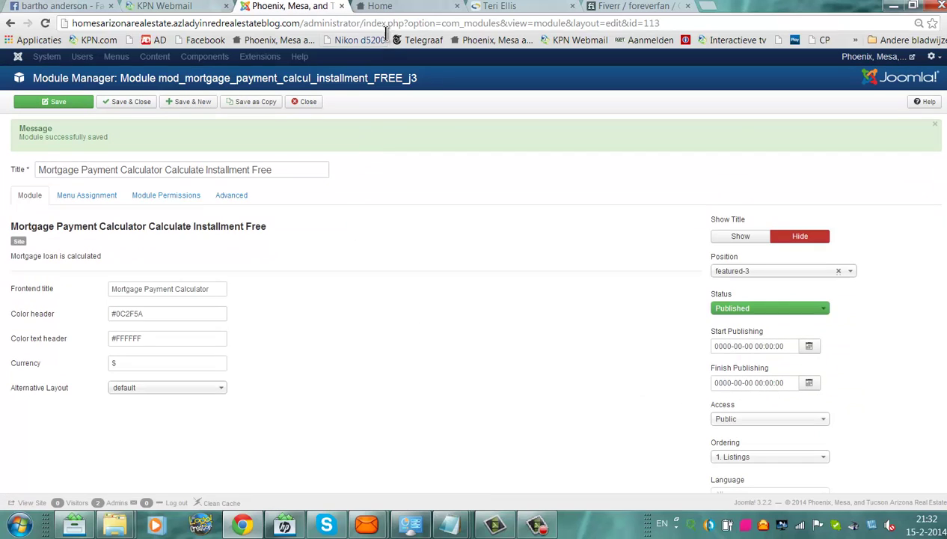
# Reload the home page and scroll to find the calculator below the listing thumbnails
pyautogui.click(379, 9)
pyautogui.click(378, 22)
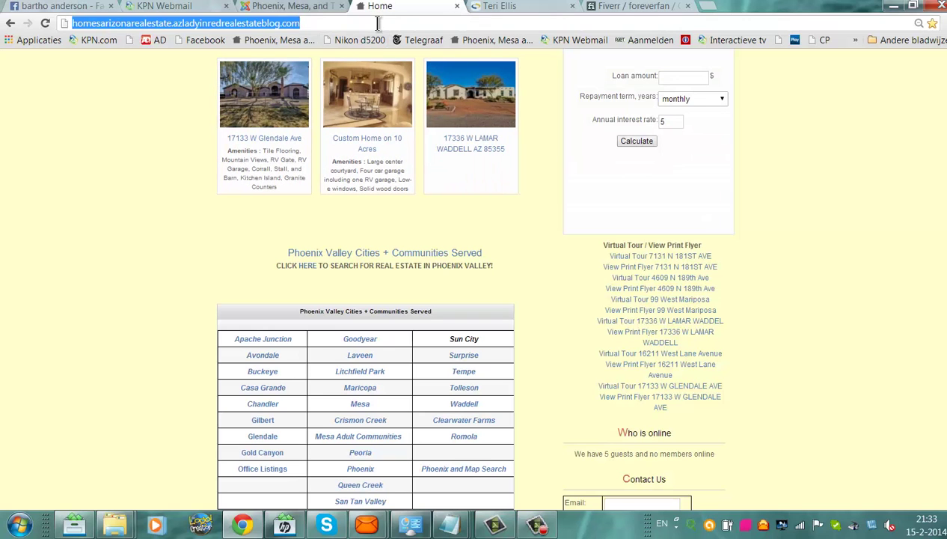
pyautogui.press('Return')
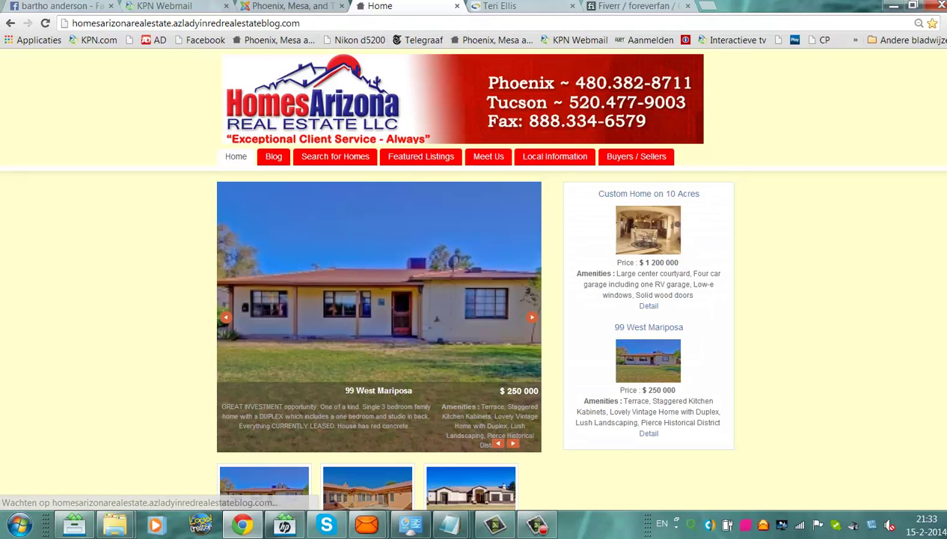
pyautogui.scroll(-4, 473, 284)
pyautogui.scroll(-5, 474, 284)
pyautogui.scroll(-1, 474, 284)
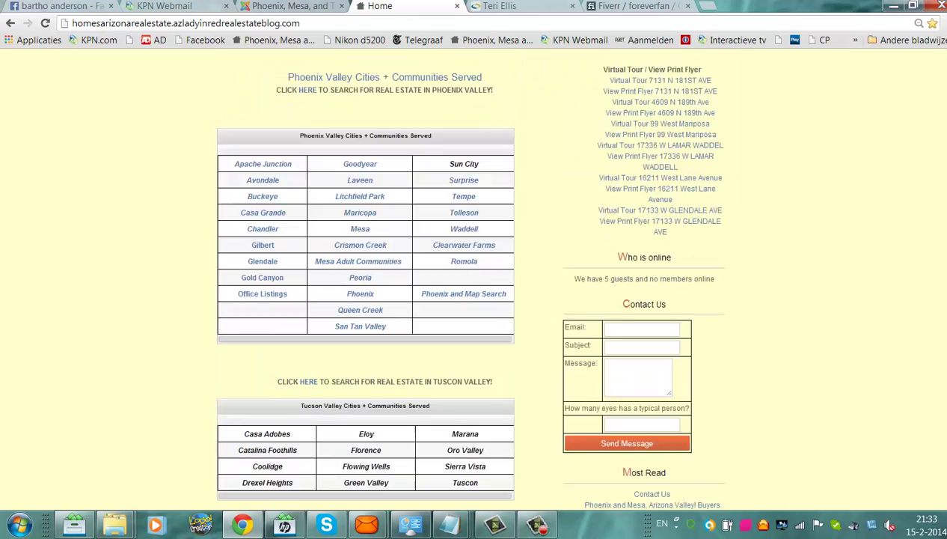
pyautogui.scroll(-4, 474, 285)
pyautogui.scroll(12, 473, 284)
pyautogui.scroll(2, 474, 284)
pyautogui.scroll(-7, 474, 284)
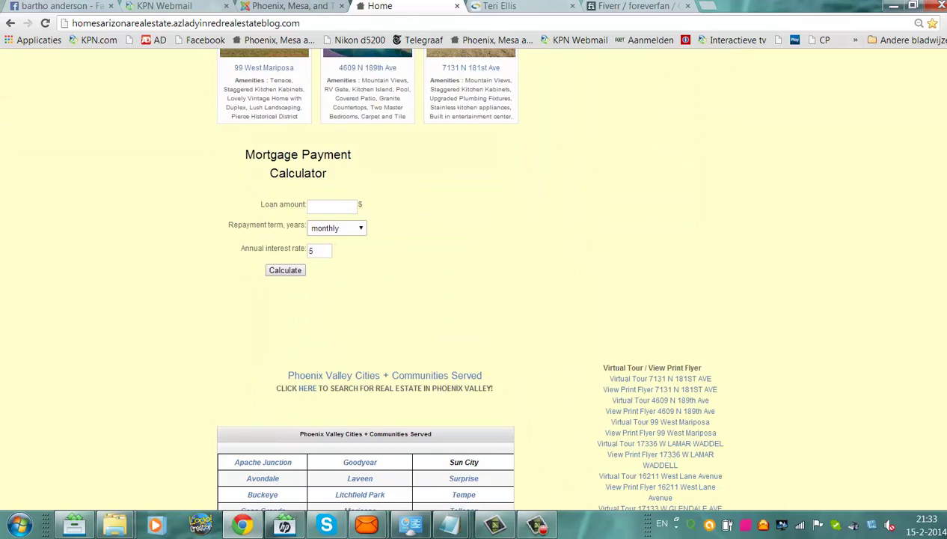
pyautogui.scroll(-1, 474, 284)
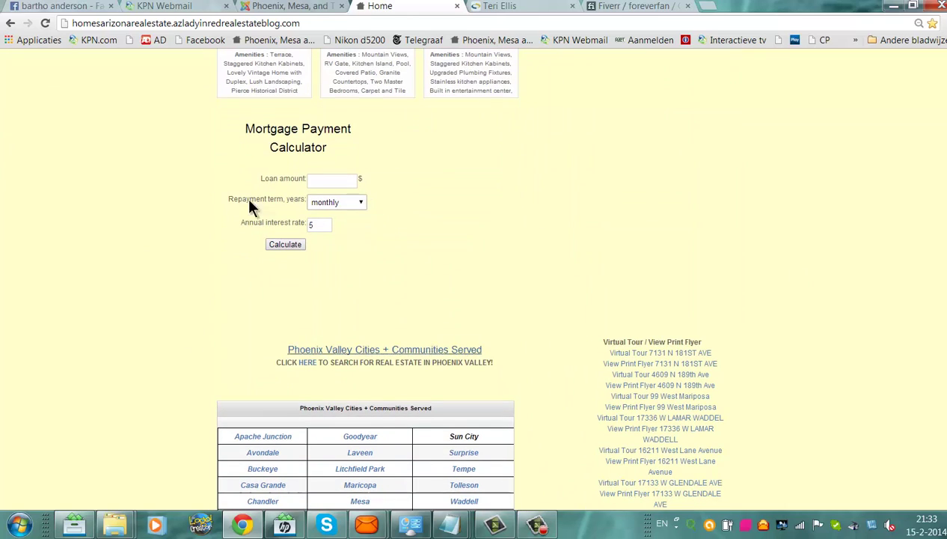
# Reopen the position list, keep Featured 3 selected, and review the module settings
pyautogui.click(288, 6)
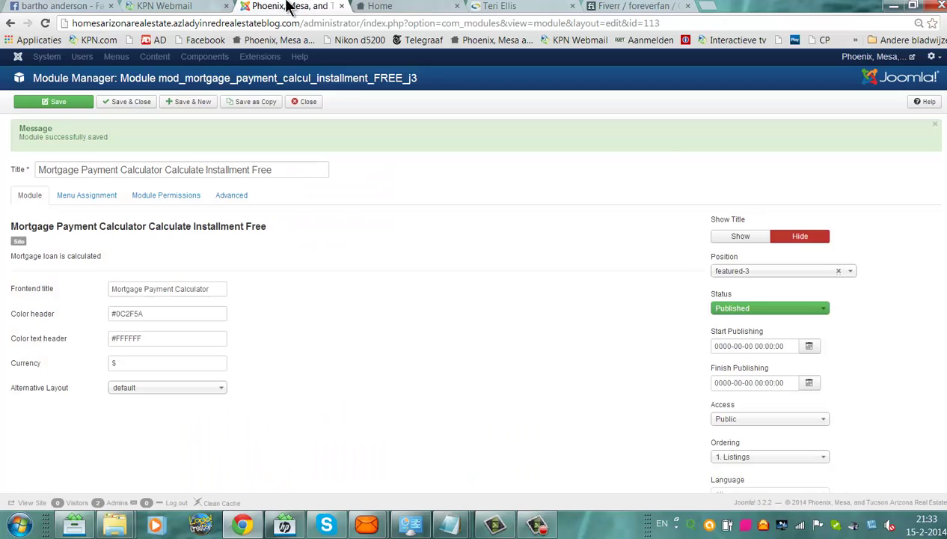
pyautogui.click(741, 271)
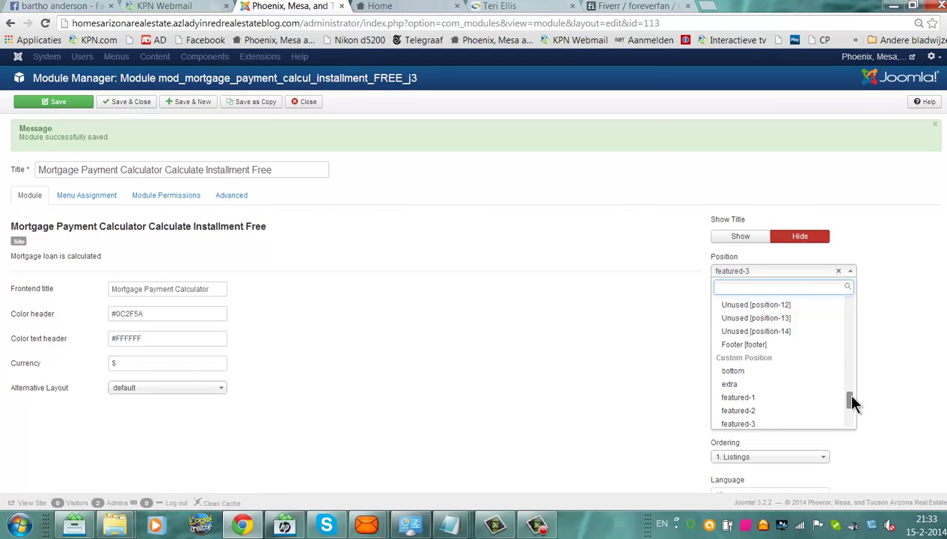
pyautogui.moveTo(850, 398)
pyautogui.mouseDown()
pyautogui.moveTo(855, 267)
pyautogui.moveTo(862, 349)
pyautogui.mouseUp()
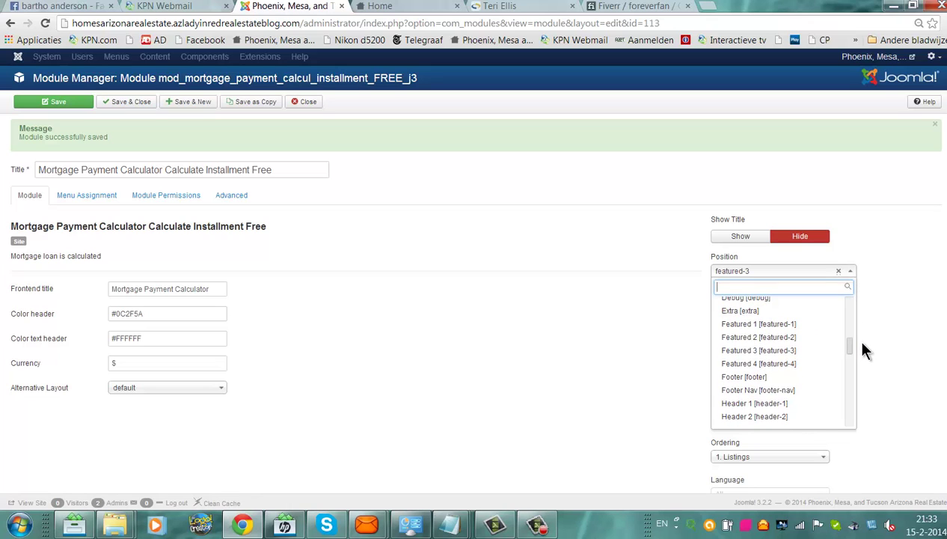
pyautogui.click(771, 354)
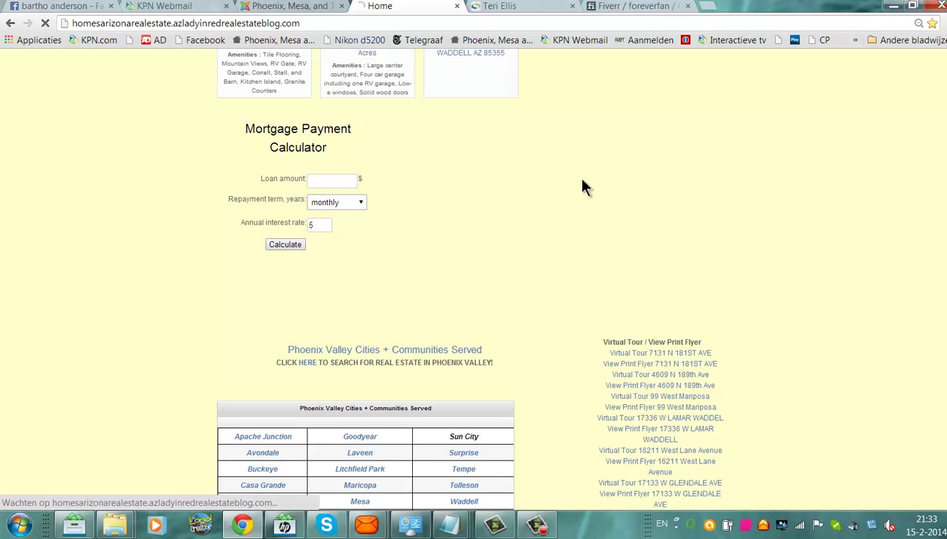
pyautogui.scroll(-4, 905, 146)
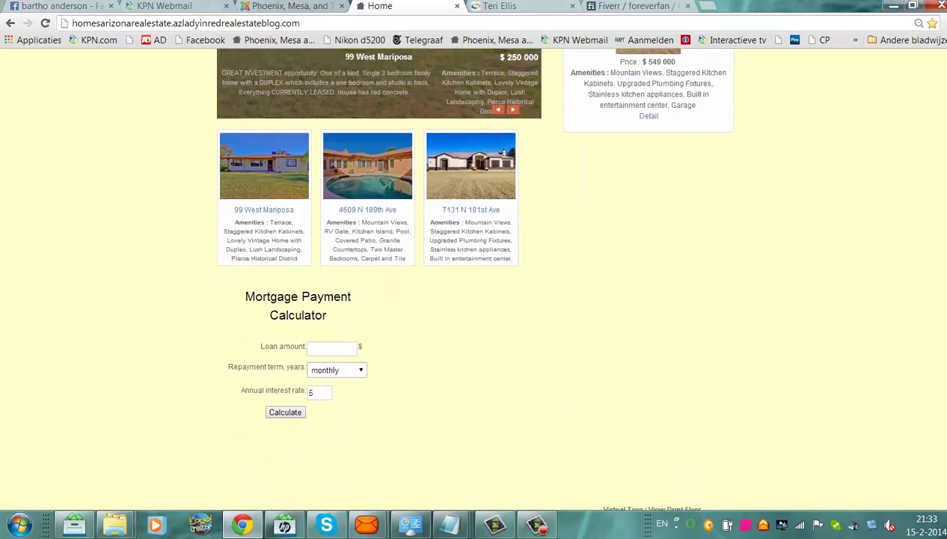
pyautogui.scroll(-3, 906, 145)
pyautogui.scroll(-4, 470, 285)
pyautogui.scroll(-4, 469, 284)
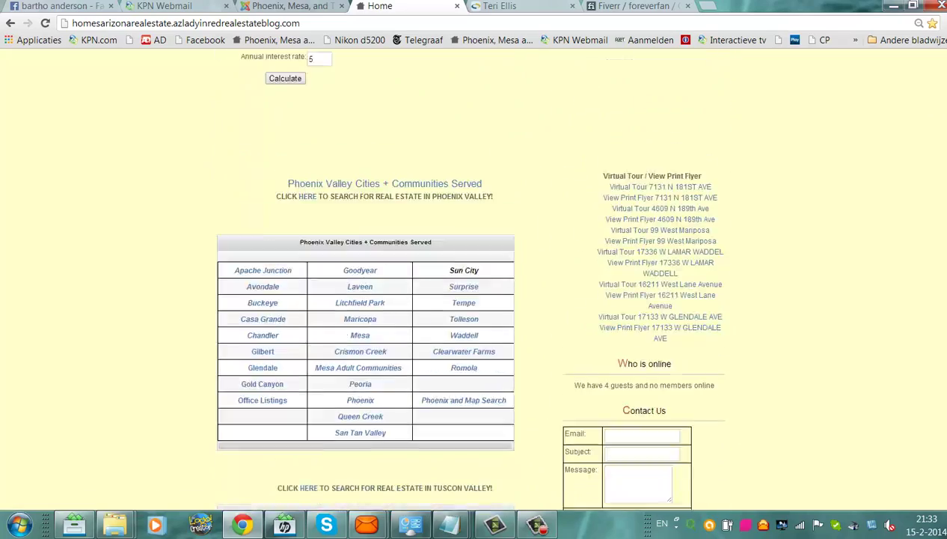
pyautogui.scroll(1, 464, 277)
pyautogui.scroll(1, 464, 277)
pyautogui.scroll(2, 464, 277)
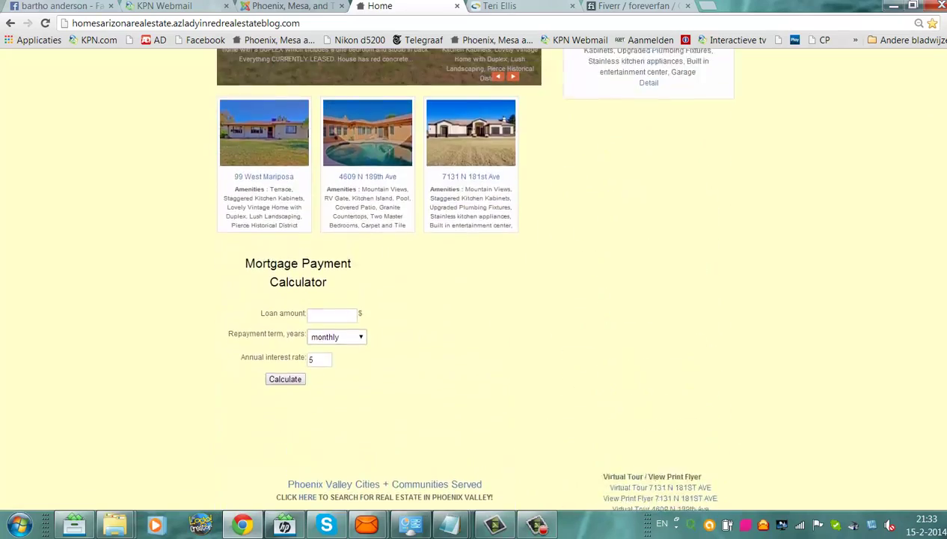
pyautogui.scroll(2, 464, 277)
pyautogui.scroll(1, 464, 277)
pyautogui.scroll(-5, 463, 277)
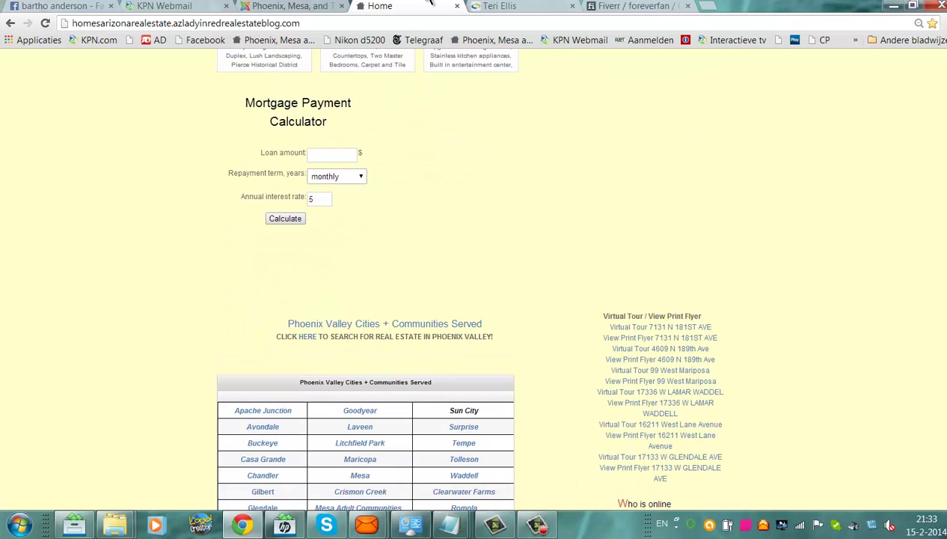
pyautogui.click(291, 6)
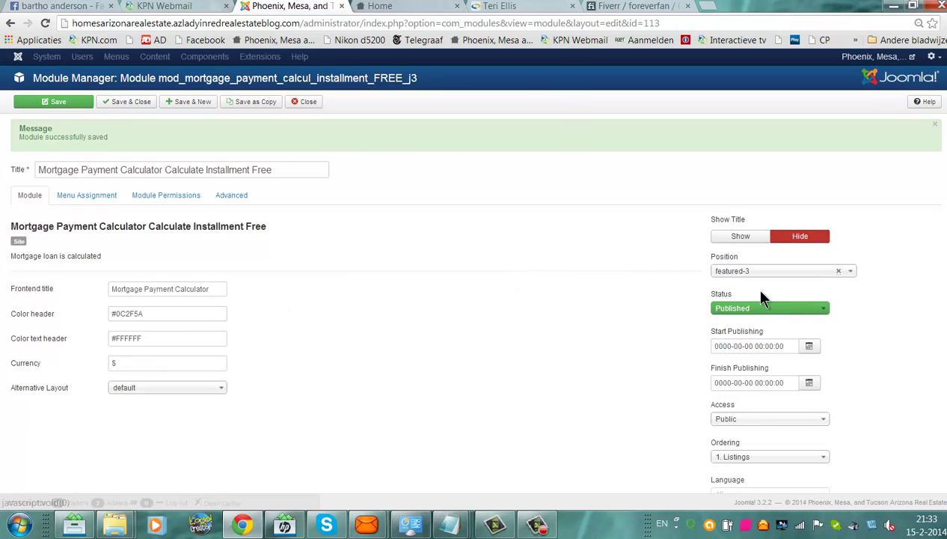
# Set the calculator module's position to featured-4 and save it
pyautogui.click(740, 270)
pyautogui.moveTo(847, 384)
pyautogui.mouseDown()
pyautogui.moveTo(838, 302)
pyautogui.moveTo(848, 415)
pyautogui.mouseUp()
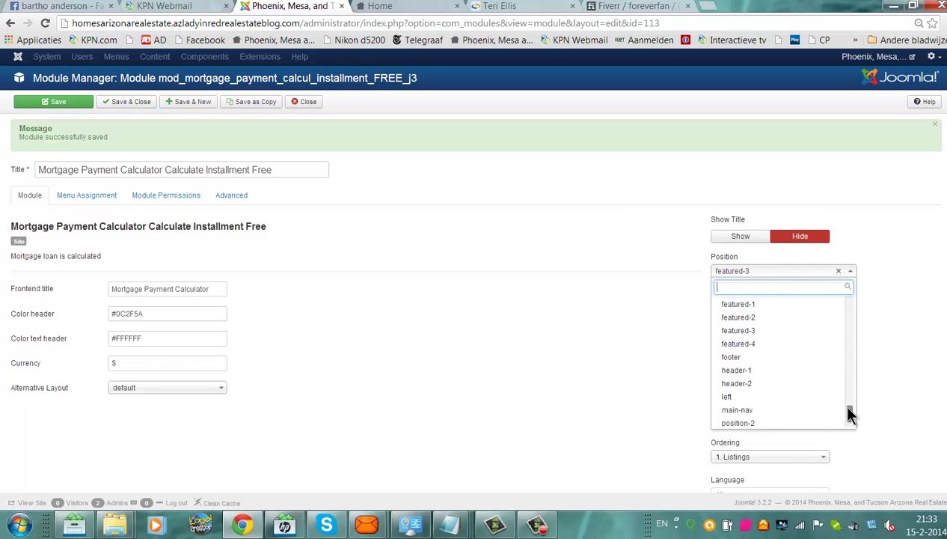
pyautogui.click(757, 348)
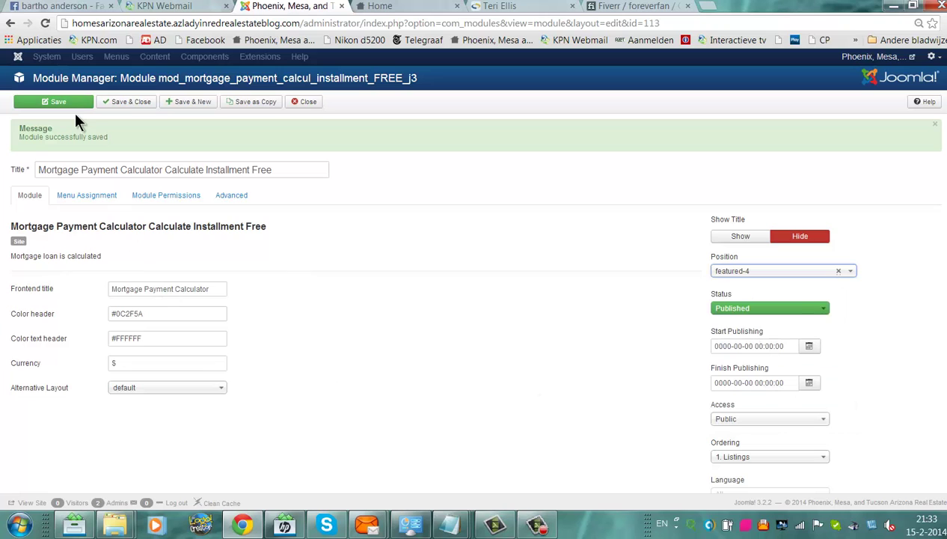
pyautogui.click(56, 103)
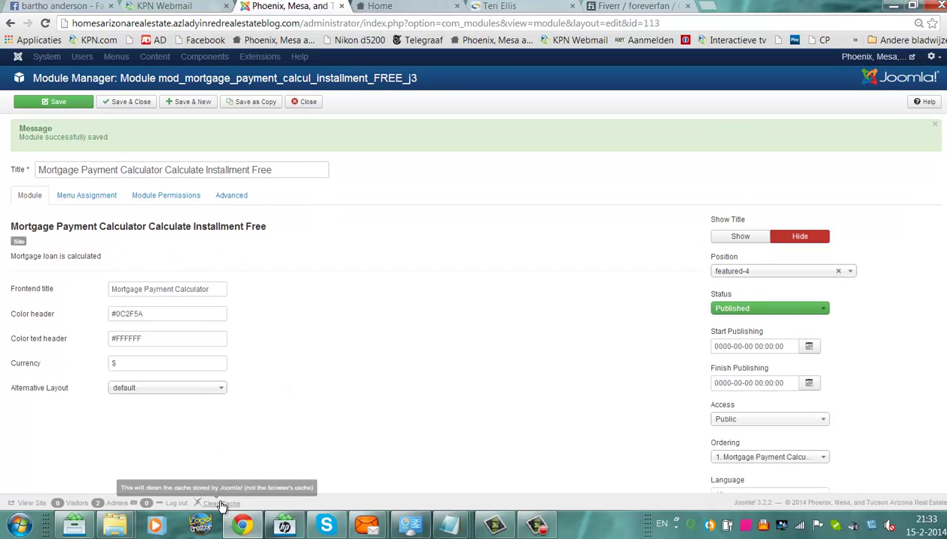
# Clear the site cache and scroll the homepage to check the calculator's placement
pyautogui.click(221, 505)
pyautogui.click(385, 6)
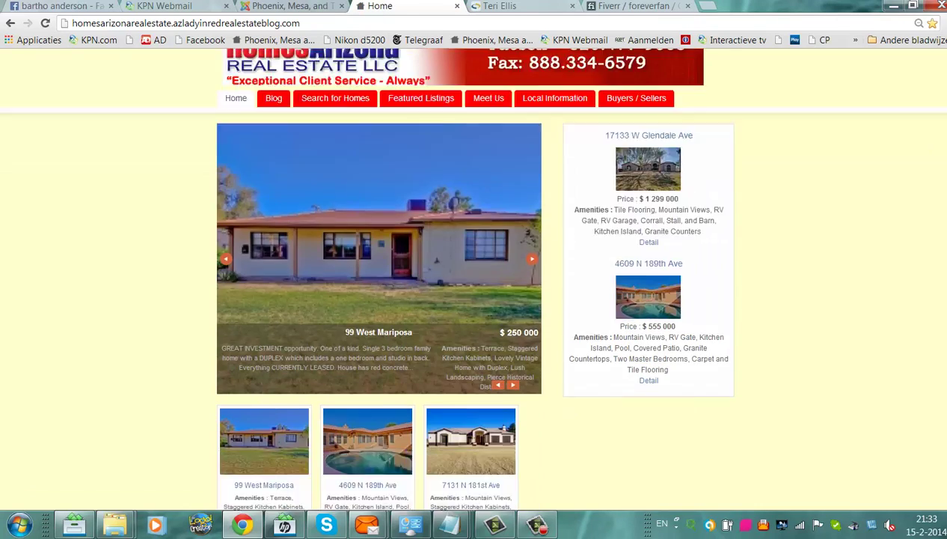
pyautogui.scroll(-5, 472, 299)
pyautogui.scroll(-3, 471, 300)
pyautogui.scroll(-1, 471, 299)
pyautogui.scroll(5, 472, 299)
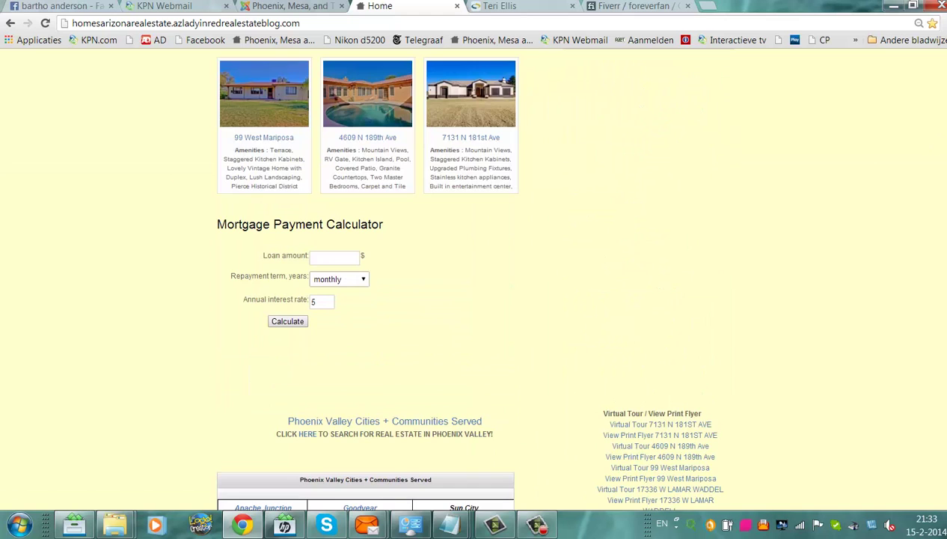
# Choose Right [right] as the calculator module's position and save it
pyautogui.click(246, 6)
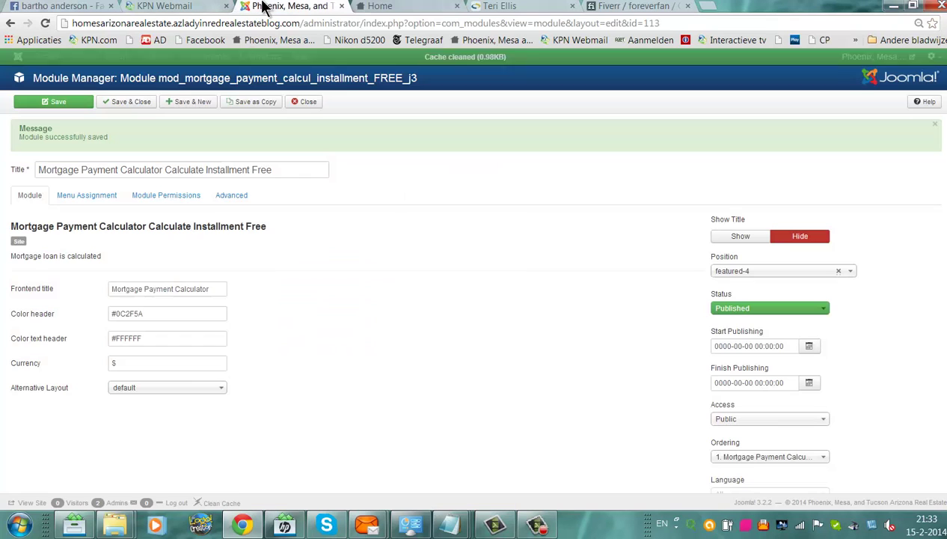
pyautogui.click(754, 271)
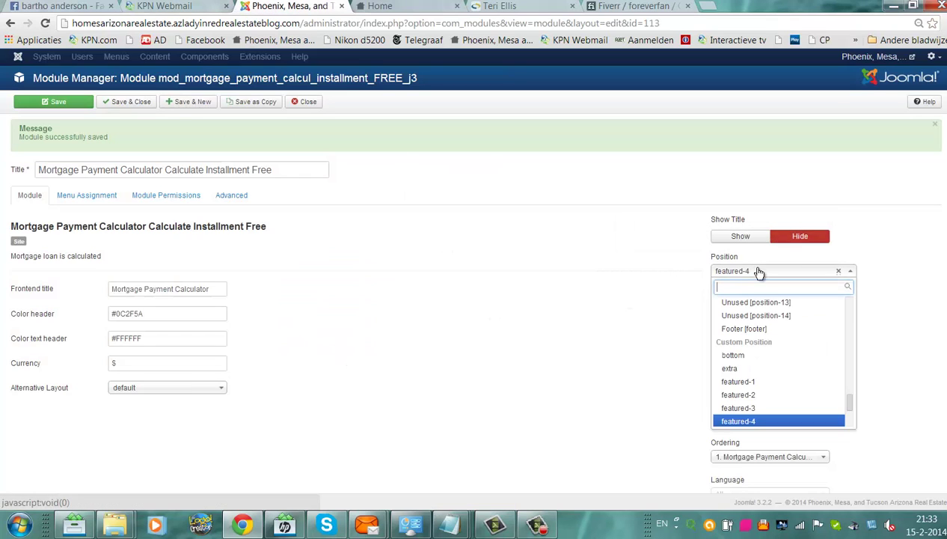
pyautogui.moveTo(850, 410)
pyautogui.mouseDown()
pyautogui.moveTo(855, 430)
pyautogui.moveTo(851, 325)
pyautogui.moveTo(859, 360)
pyautogui.mouseUp()
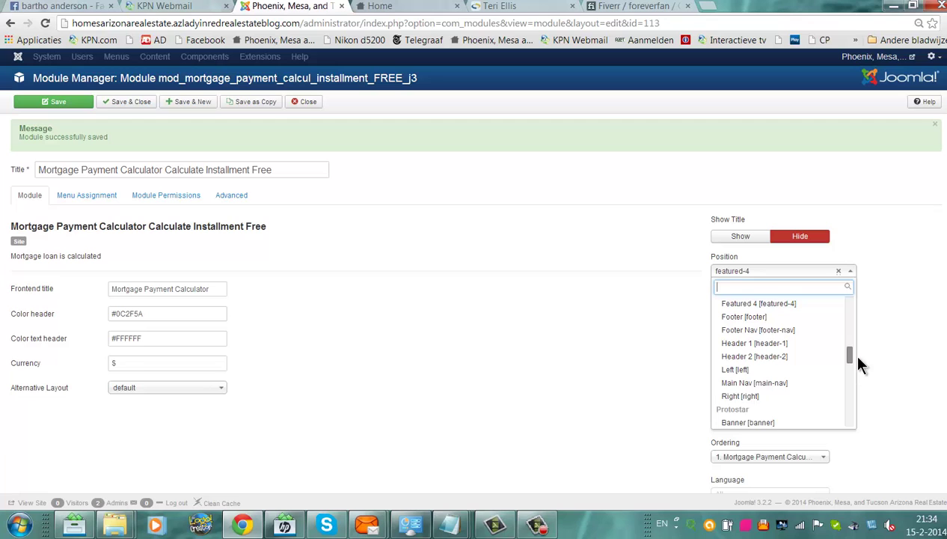
pyautogui.click(745, 395)
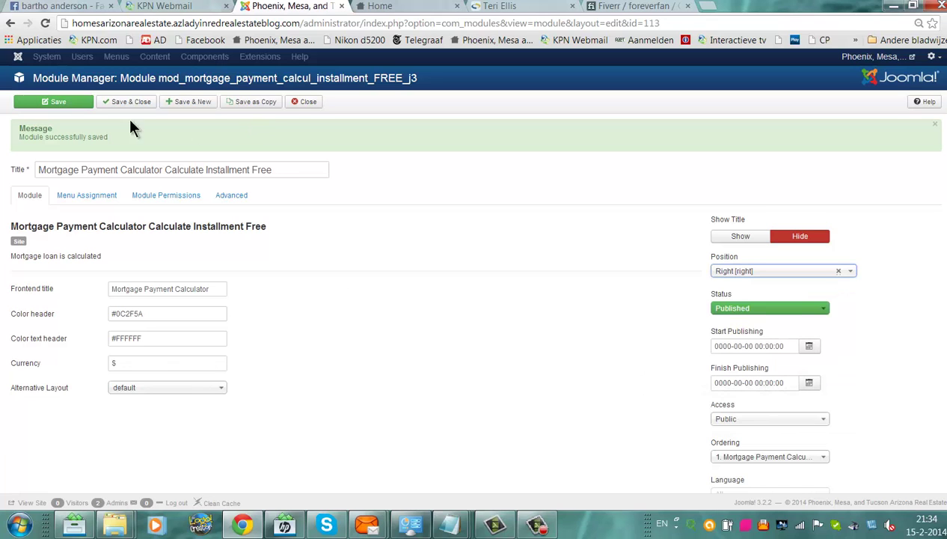
pyautogui.click(36, 104)
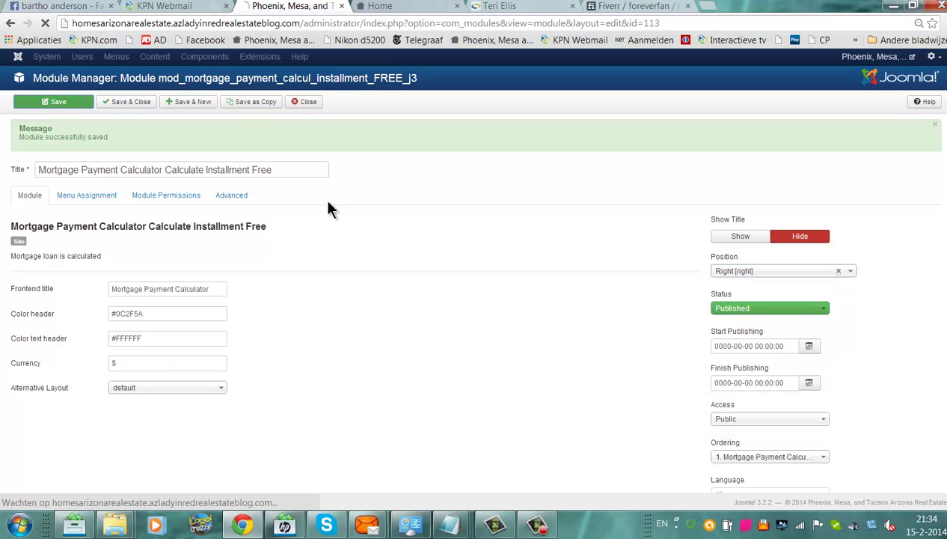
# Reload the homepage to see the new layout
pyautogui.click(402, 6)
pyautogui.click(401, 23)
pyautogui.press('Return')
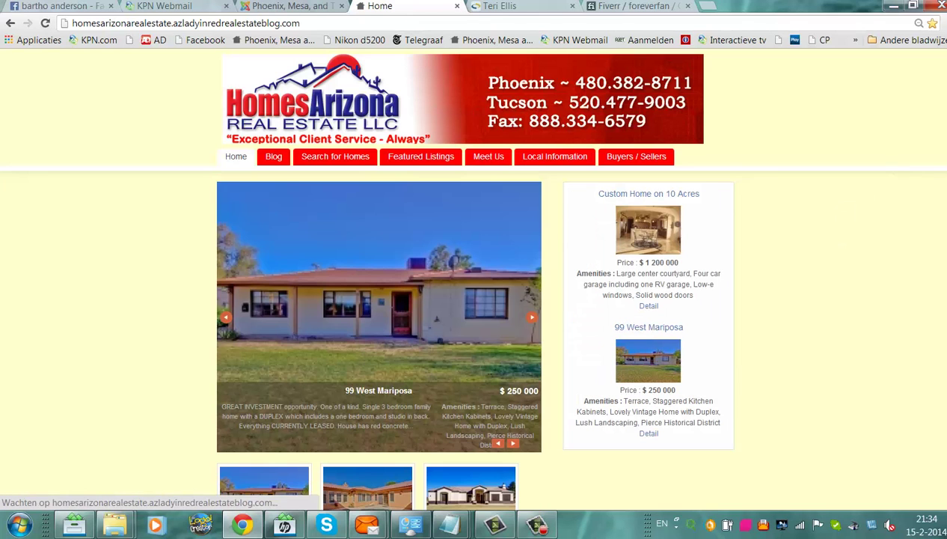
# Check the homepage for the Mortgage Payment Calculator in the right column
pyautogui.click(940, 23)
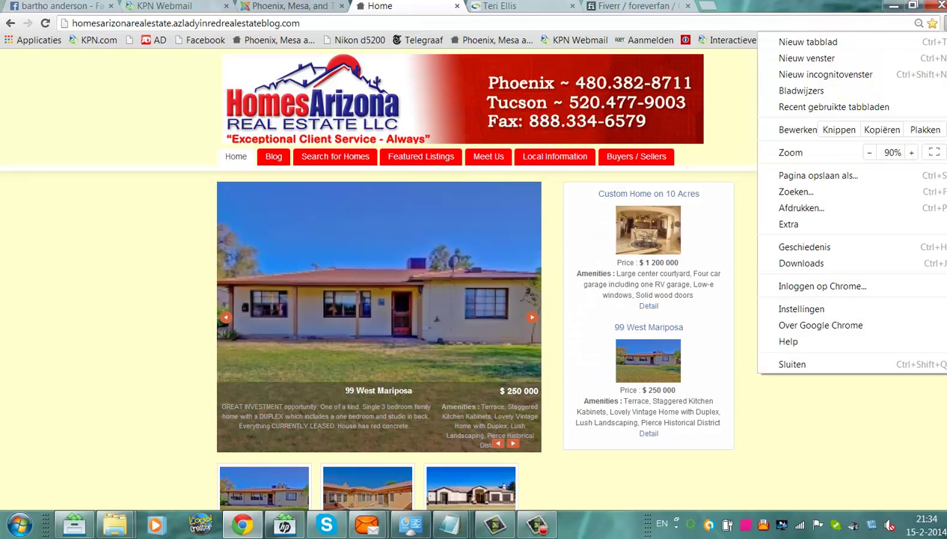
pyautogui.moveTo(729, 448); pyautogui.dragTo(573, 385)
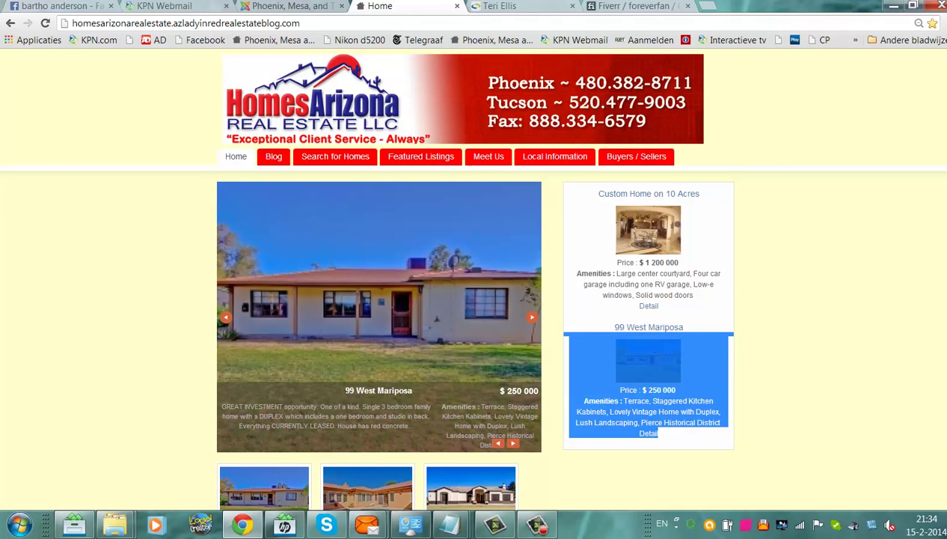
pyautogui.scroll(-5, 472, 277)
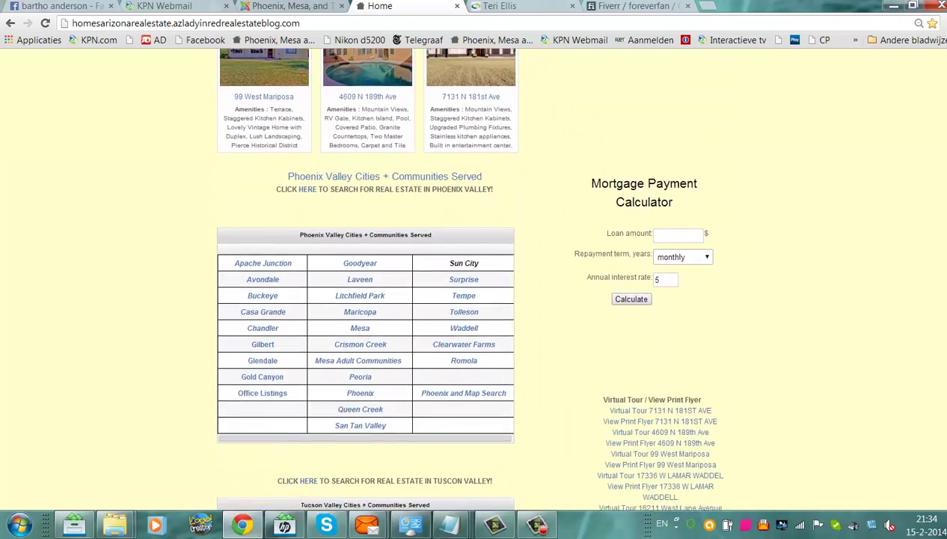
pyautogui.scroll(3, 471, 277)
pyautogui.scroll(-2, 471, 276)
pyautogui.scroll(-1, 471, 277)
pyautogui.scroll(-1, 472, 277)
pyautogui.scroll(-2, 471, 276)
pyautogui.scroll(-2, 471, 277)
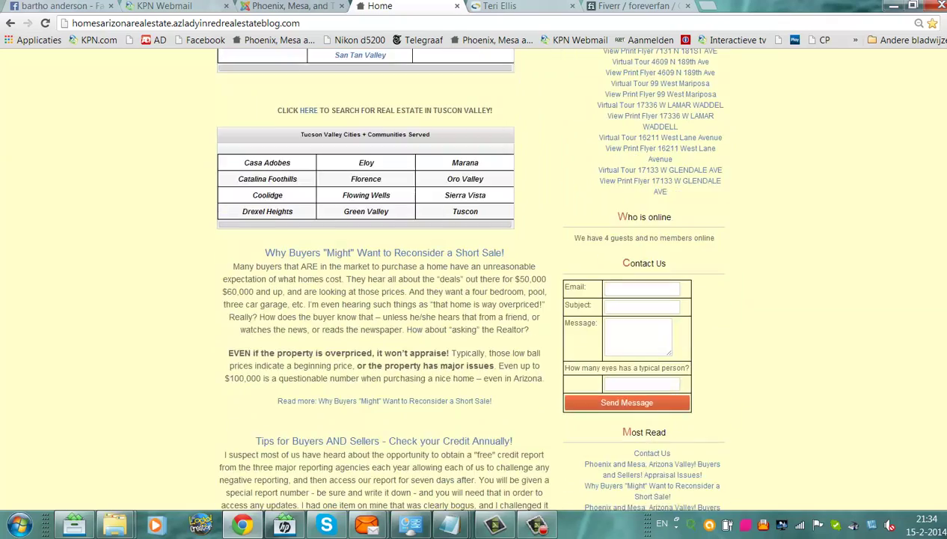
pyautogui.scroll(6, 471, 276)
# Run a test loan amount through the calculator and review the resulting payment table
pyautogui.click(663, 310)
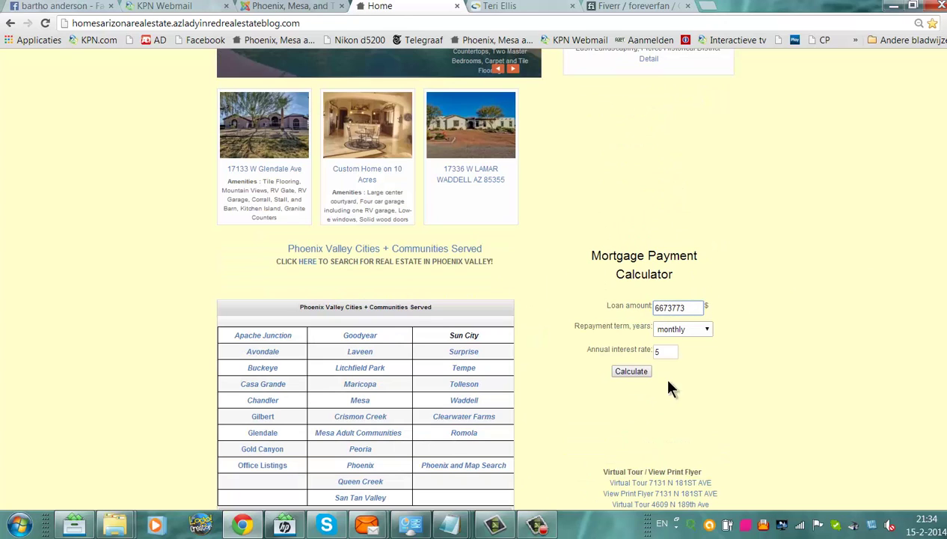
pyautogui.click(629, 373)
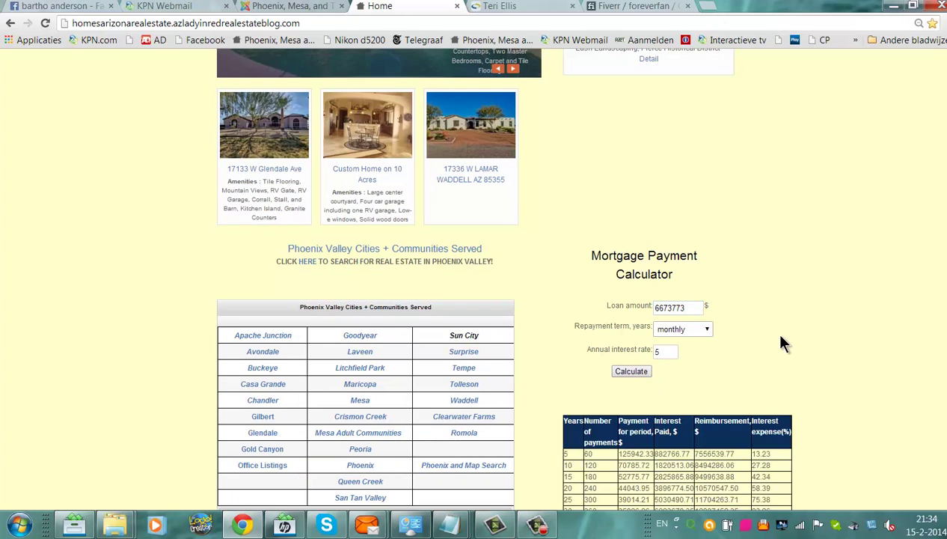
pyautogui.scroll(-3, 509, 276)
pyautogui.scroll(-2, 509, 276)
pyautogui.scroll(-2, 509, 277)
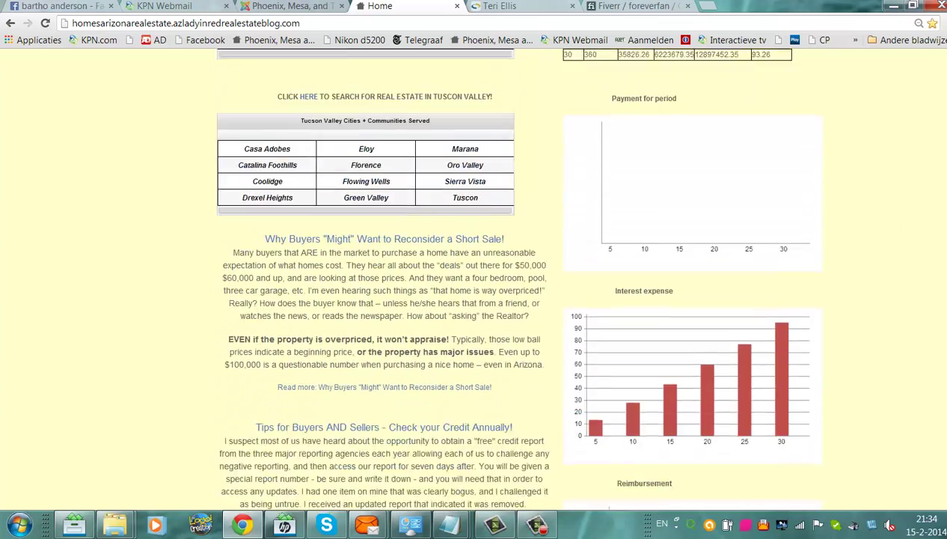
pyautogui.scroll(-2, 509, 277)
pyautogui.scroll(-4, 508, 277)
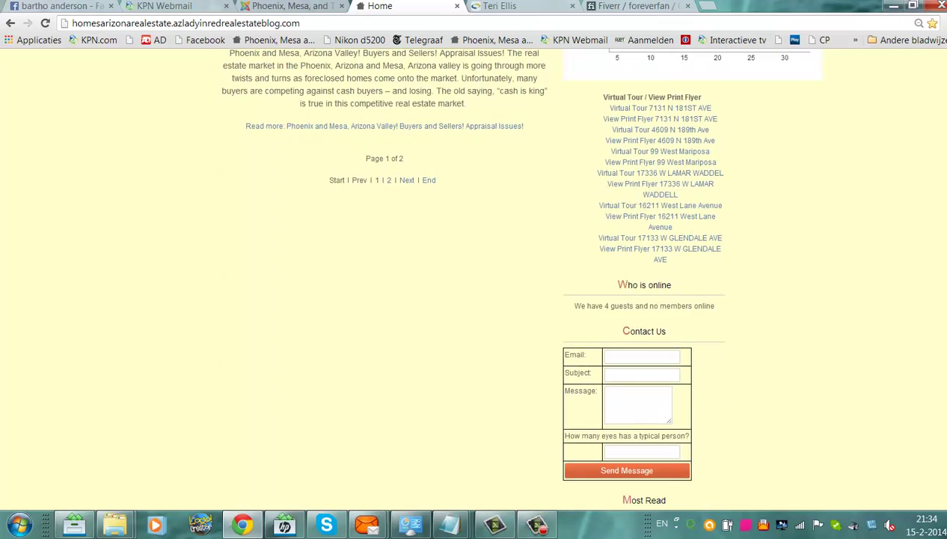
pyautogui.scroll(-2, 509, 276)
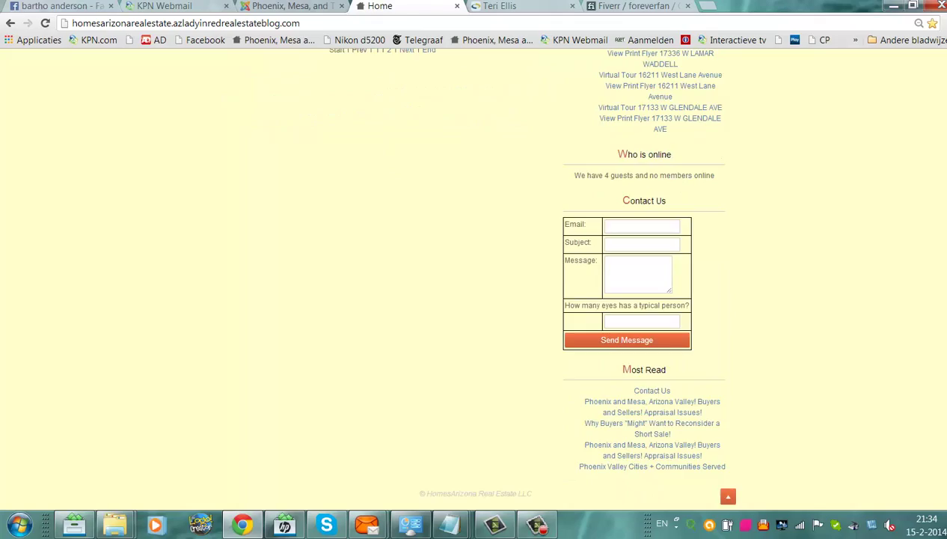
pyautogui.scroll(5, 508, 276)
pyautogui.scroll(5, 509, 276)
pyautogui.scroll(4, 509, 277)
pyautogui.scroll(2, 509, 276)
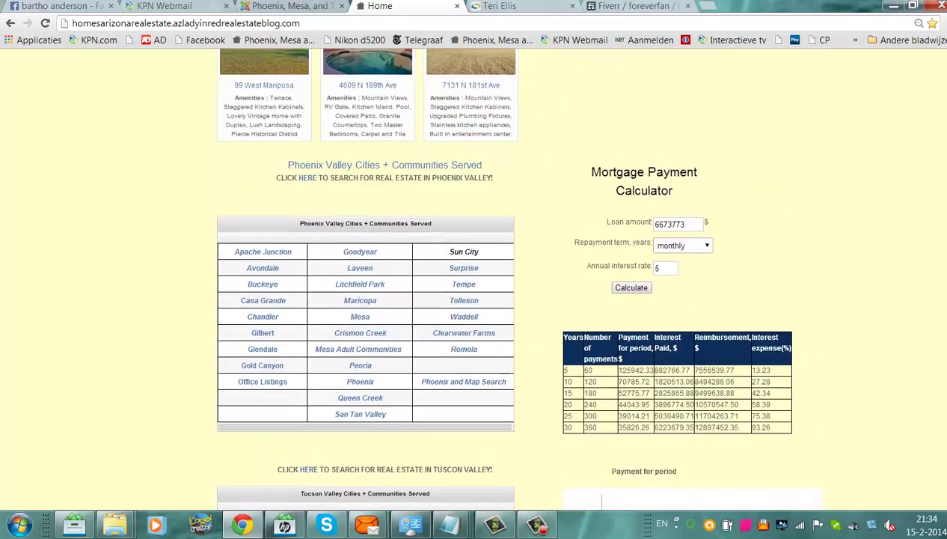
pyautogui.scroll(2, 940, 141)
pyautogui.scroll(4, 940, 150)
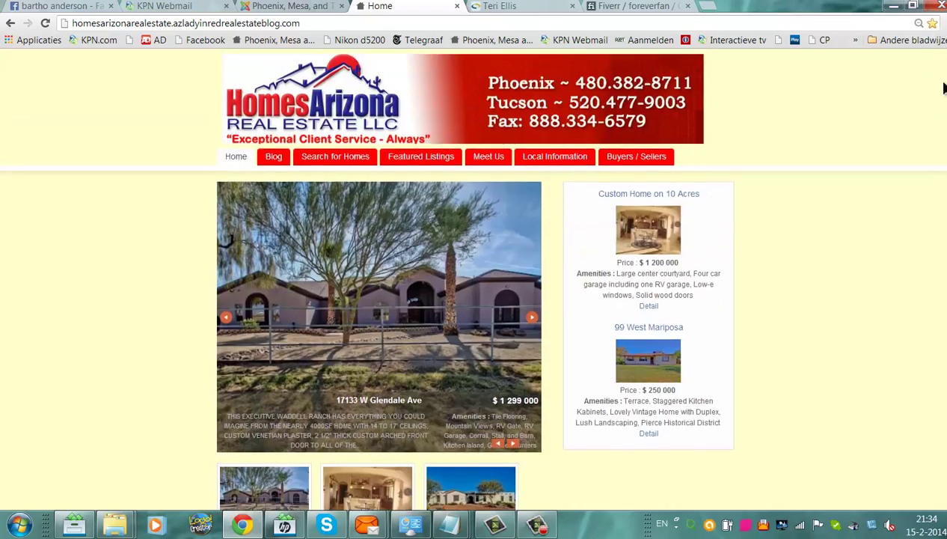
pyautogui.scroll(-5, 944, 88)
pyautogui.scroll(-1, 944, 88)
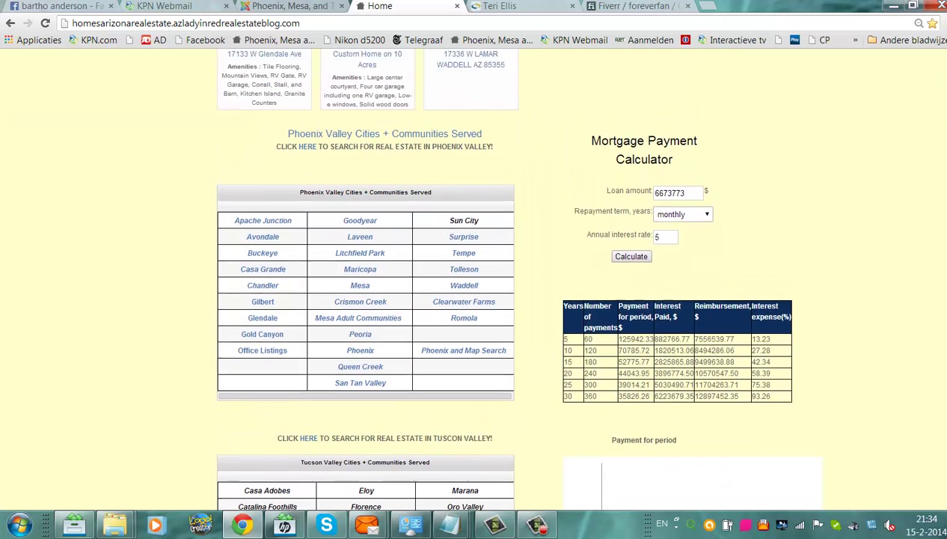
pyautogui.scroll(2, 499, 277)
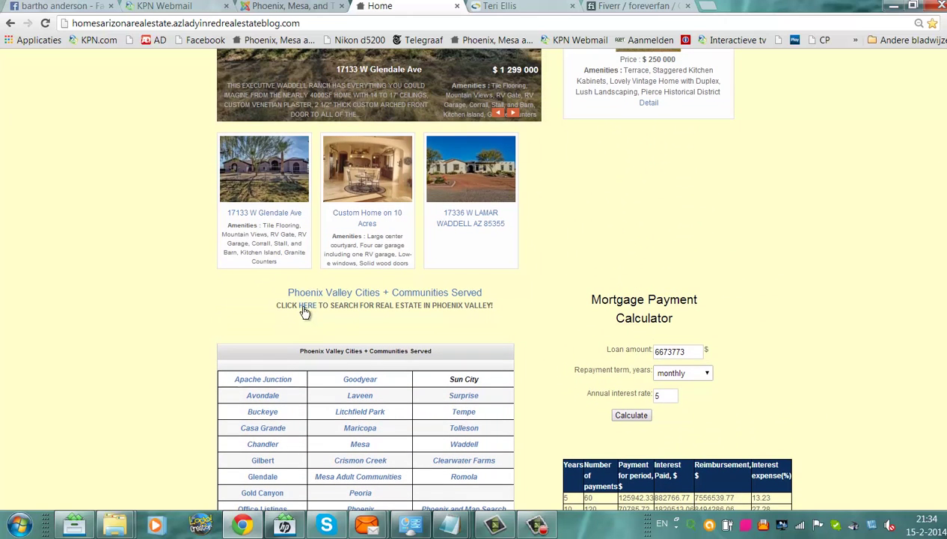
pyautogui.scroll(-1, 852, 233)
pyautogui.scroll(-3, 852, 232)
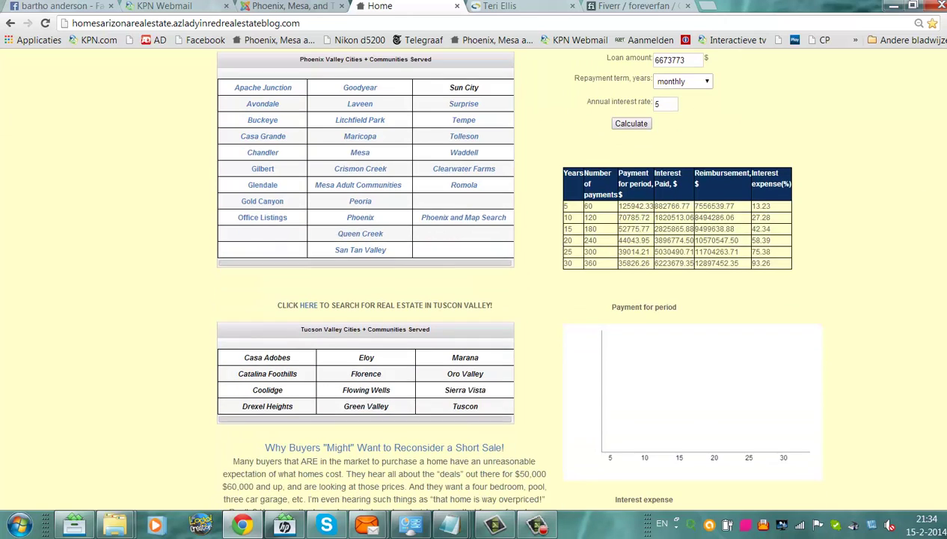
pyautogui.scroll(5, 468, 277)
pyautogui.scroll(1, 467, 277)
pyautogui.scroll(-1, 467, 277)
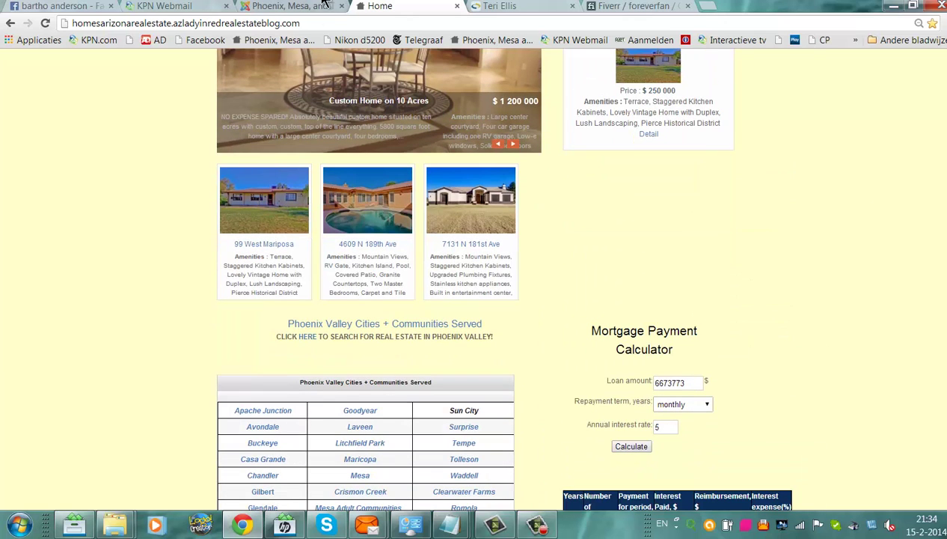
# Save and close the calculator module, then find the Phoenix Valley Cities article in Article Manager
pyautogui.click(270, 6)
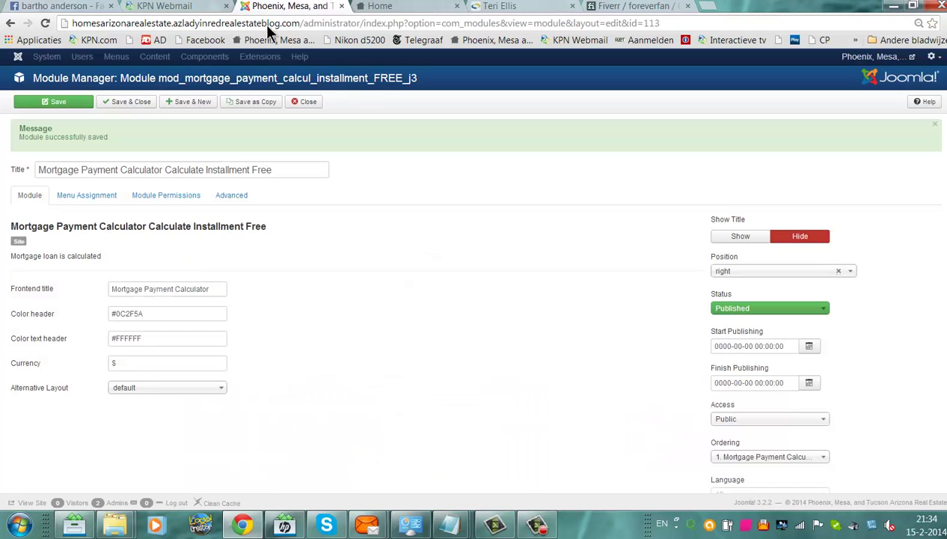
pyautogui.click(122, 102)
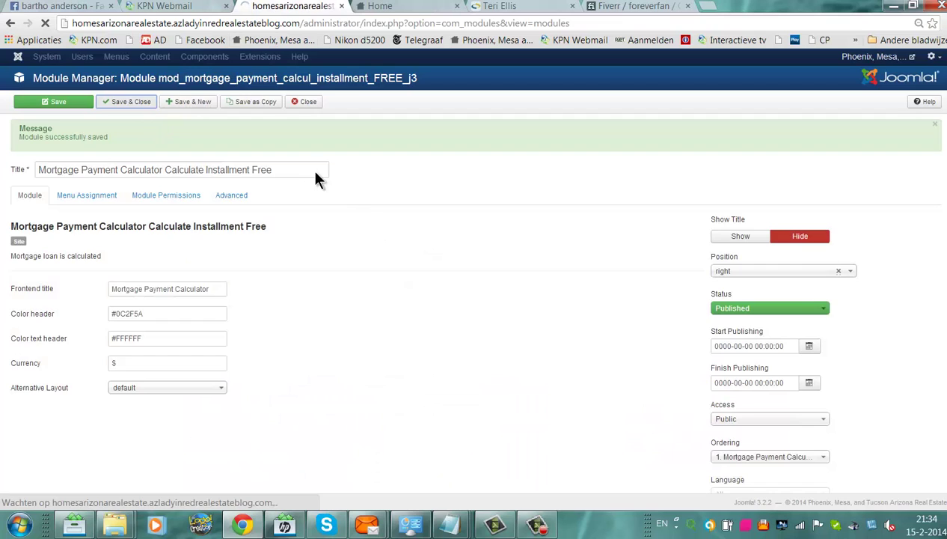
pyautogui.click(190, 58)
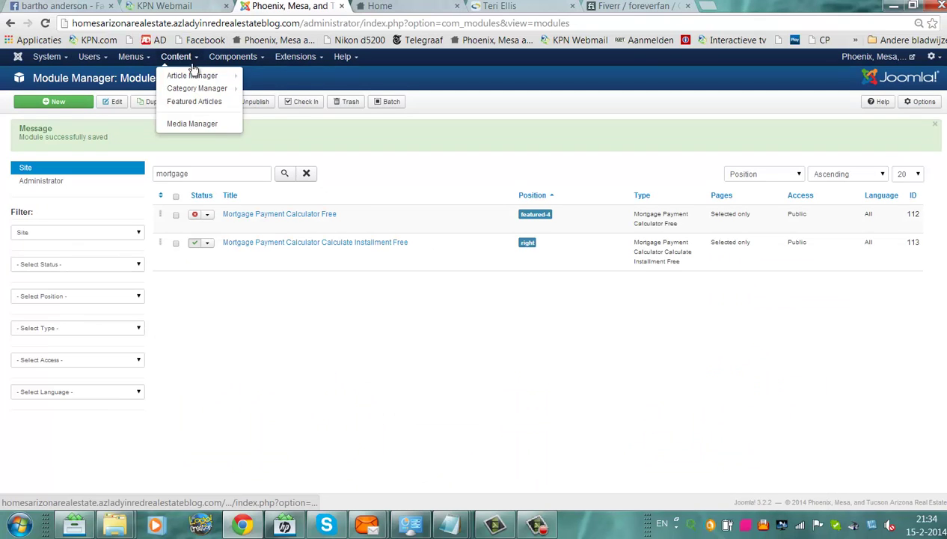
pyautogui.click(193, 75)
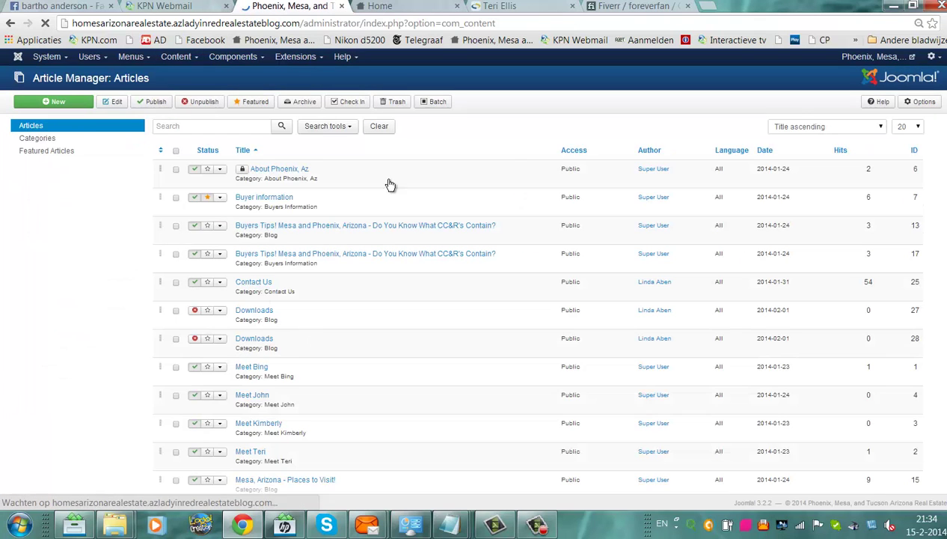
pyautogui.scroll(-1, 473, 299)
pyautogui.scroll(-1, 473, 299)
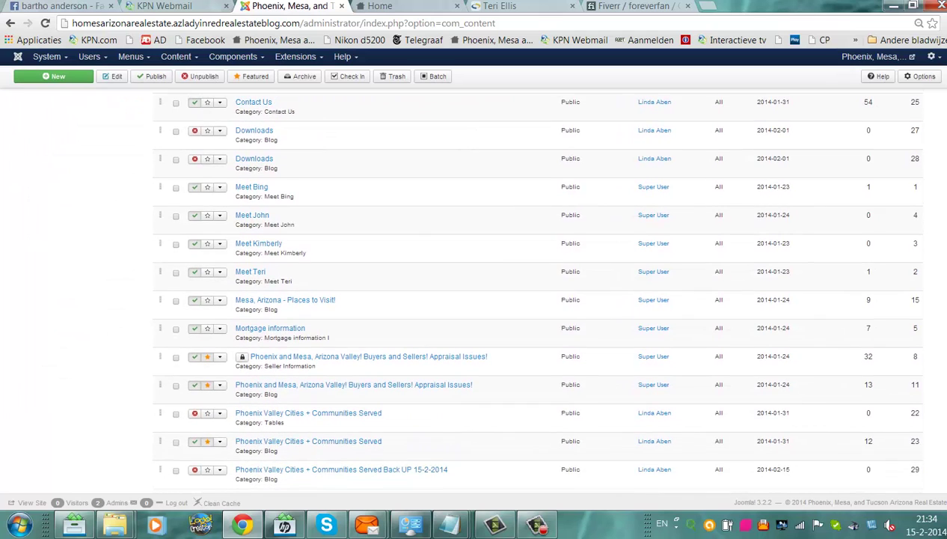
pyautogui.scroll(-1, 474, 299)
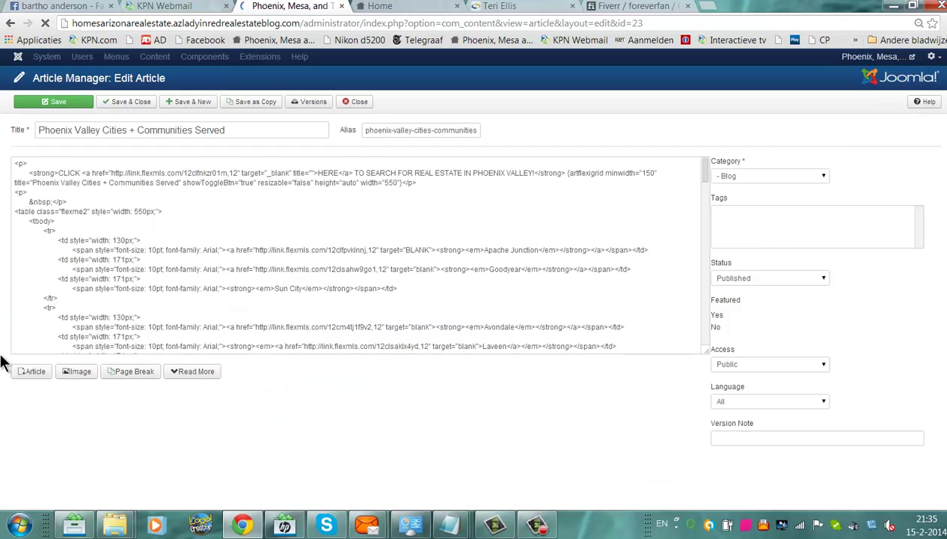
# Show the article's raw HTML source in the editor and save the article
pyautogui.click(207, 242)
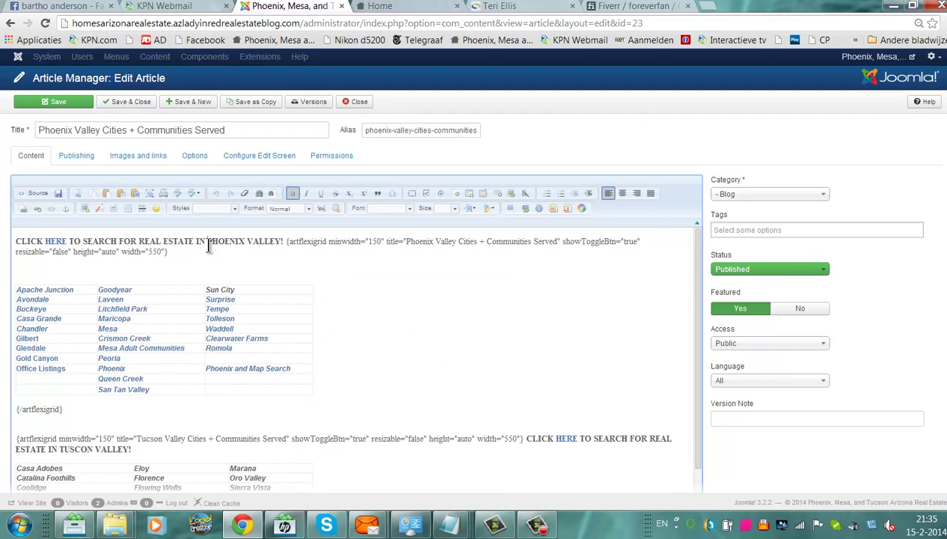
pyautogui.click(35, 193)
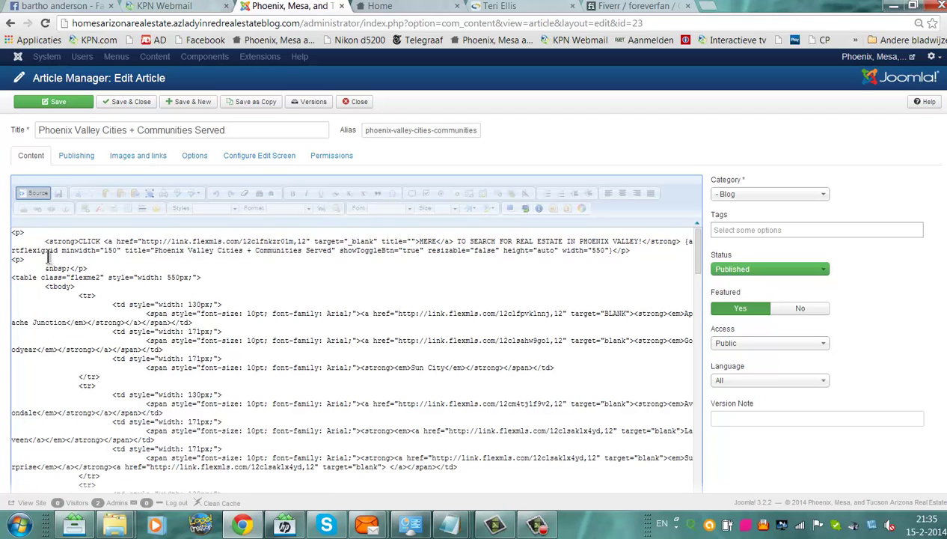
pyautogui.click(49, 258)
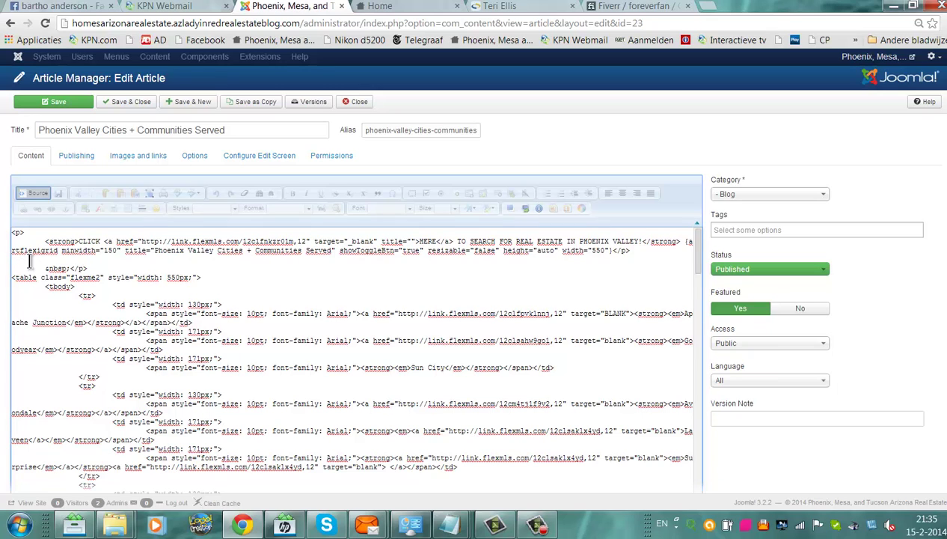
pyautogui.click(51, 101)
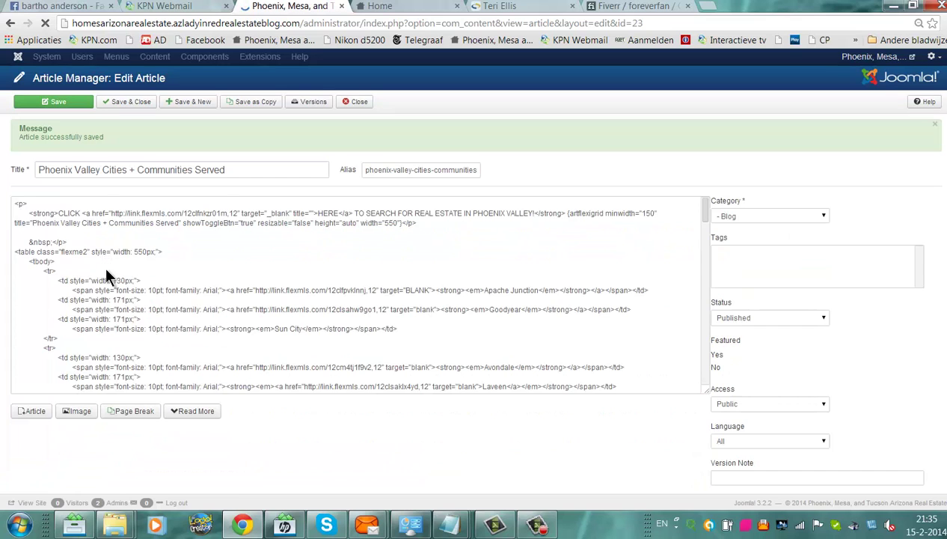
# Delete the two blank lines after the intro shortcode and save the article
pyautogui.click(188, 295)
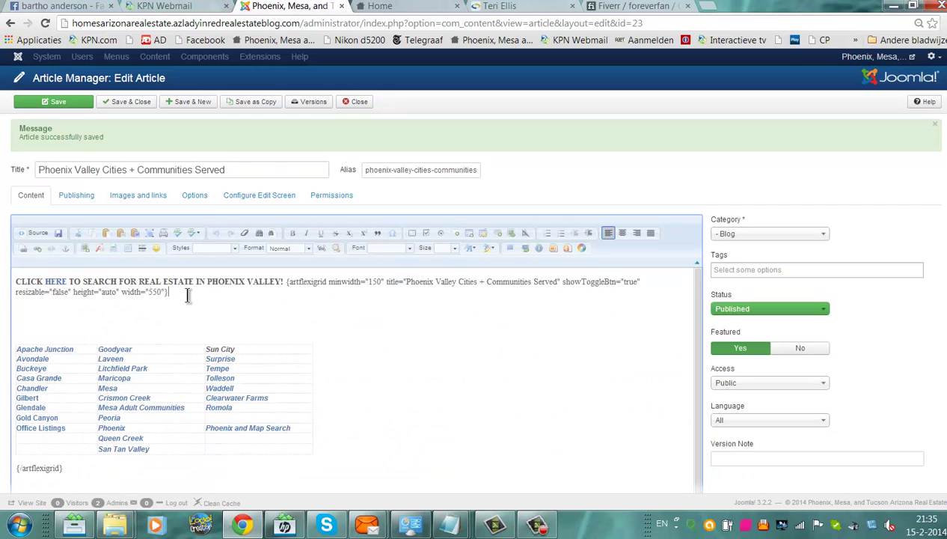
pyautogui.press('Delete')
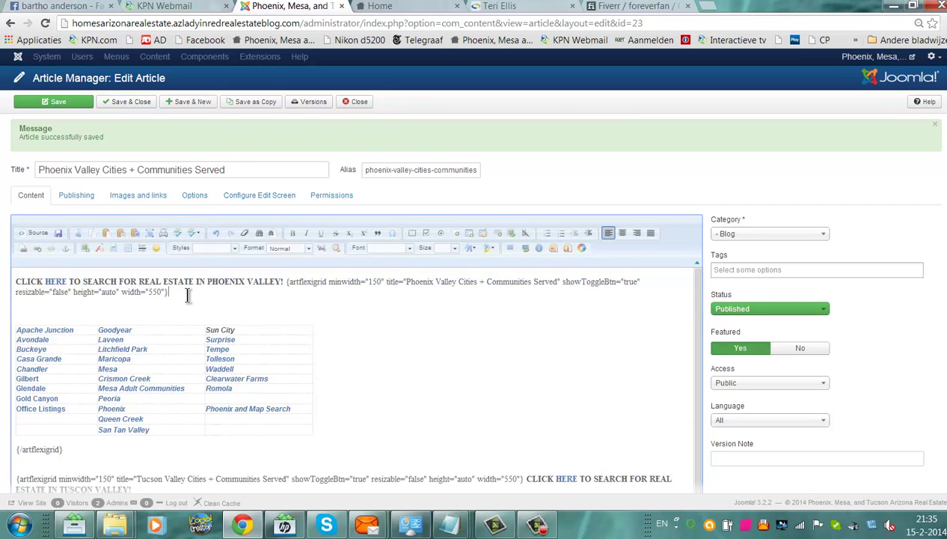
pyautogui.press('Delete')
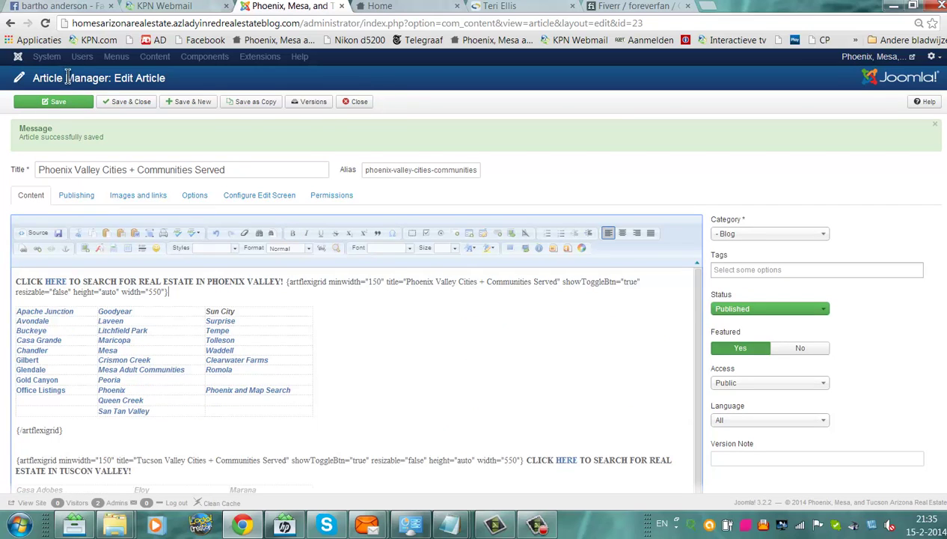
pyautogui.click(66, 107)
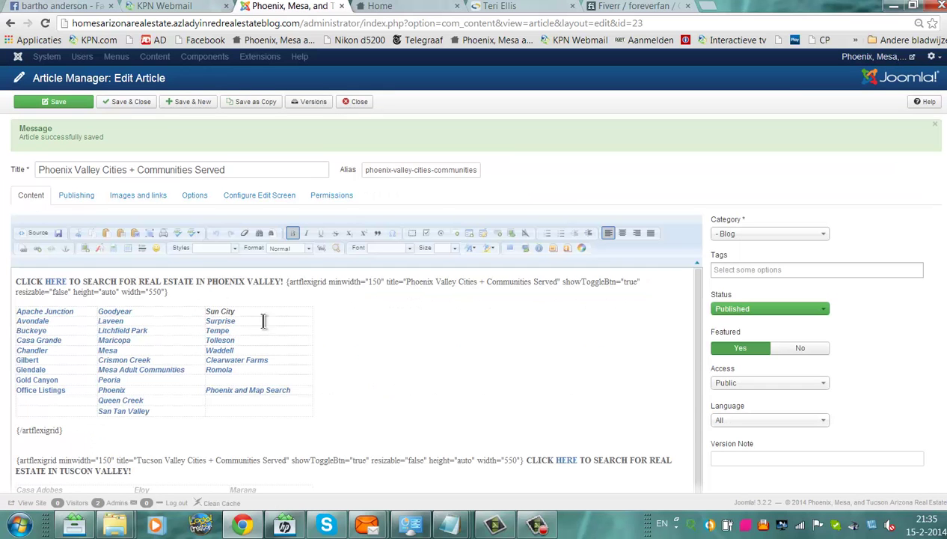
# Reload the live homepage and verify the Phoenix table sits under its heading beside the calculator
pyautogui.click(379, 7)
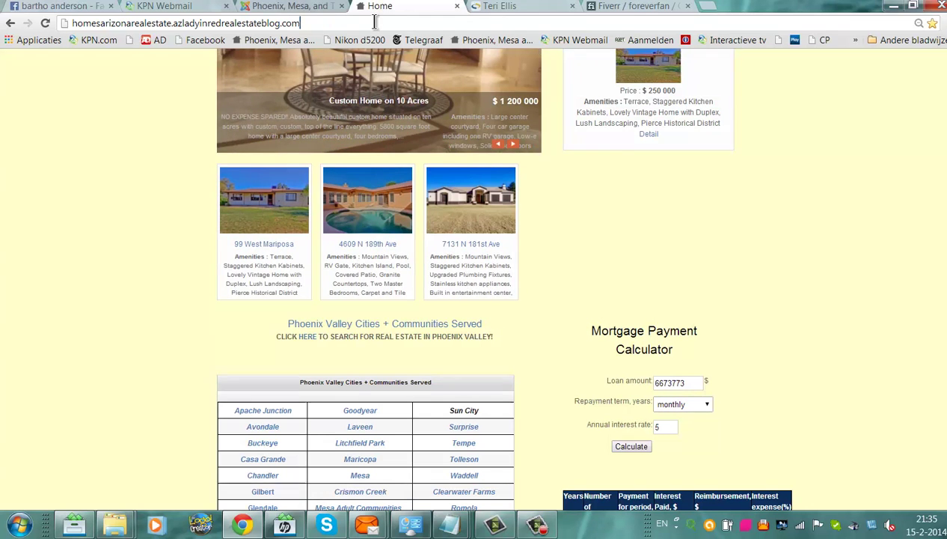
pyautogui.press('Return')
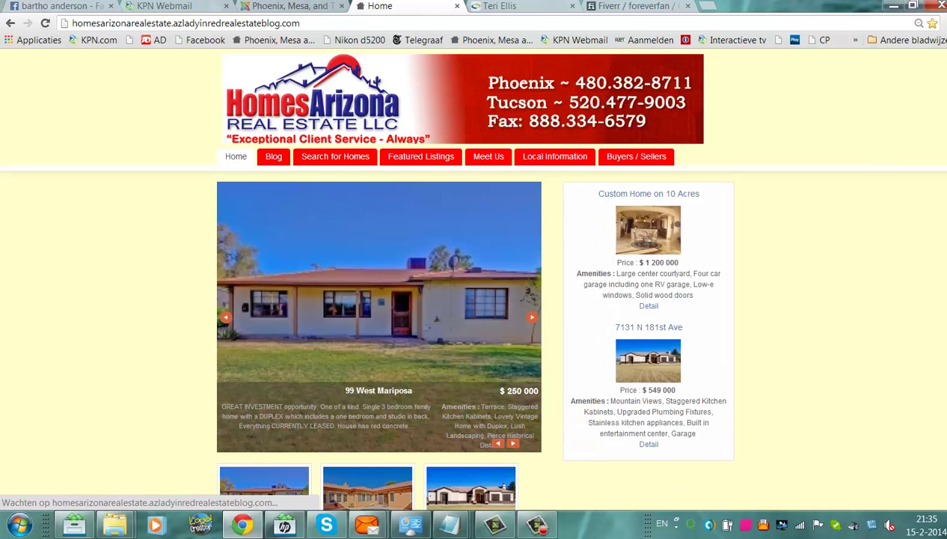
pyautogui.scroll(-2, 473, 284)
pyautogui.scroll(-4, 474, 284)
pyautogui.scroll(-1, 474, 285)
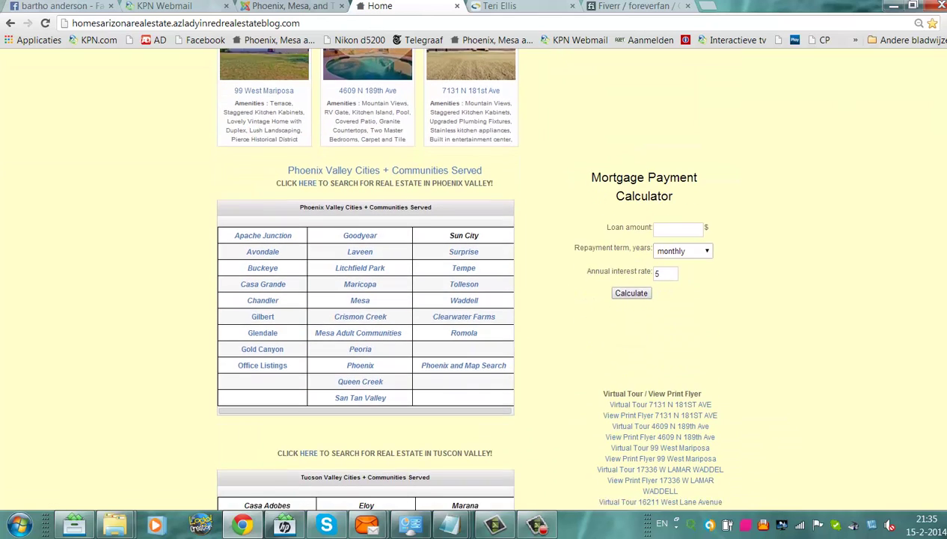
pyautogui.scroll(-1, 473, 284)
pyautogui.scroll(1, 473, 284)
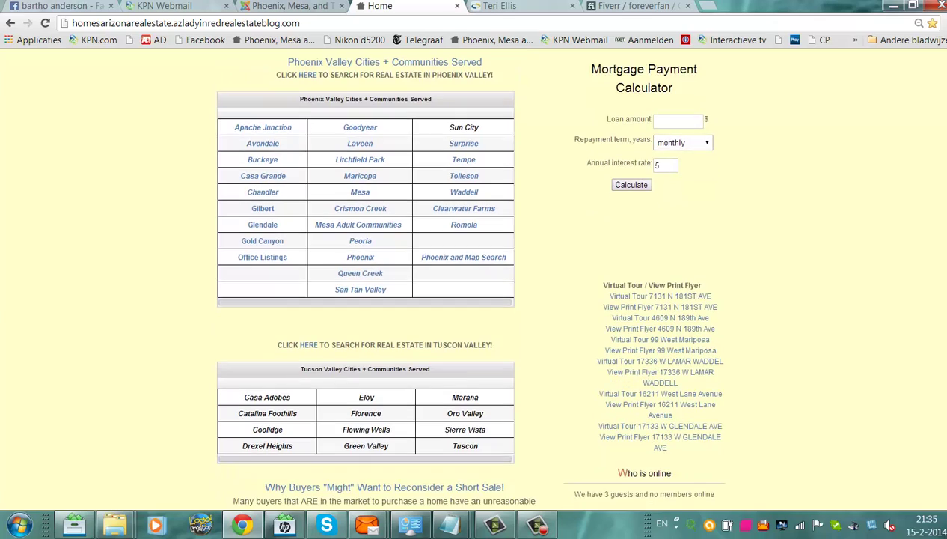
pyautogui.scroll(1, 473, 284)
pyautogui.scroll(1, 473, 285)
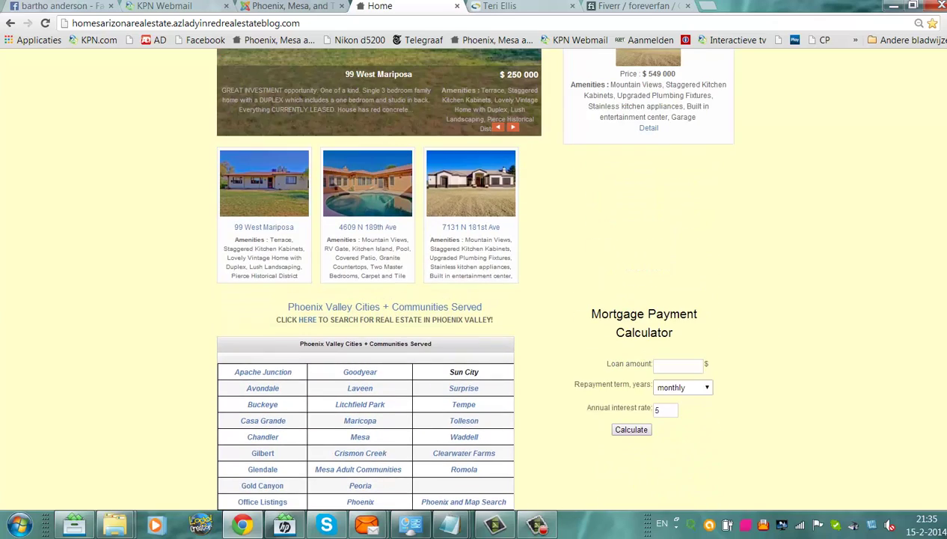
pyautogui.scroll(1, 473, 285)
pyautogui.scroll(1, 474, 285)
pyautogui.scroll(2, 473, 284)
pyautogui.scroll(-3, 474, 284)
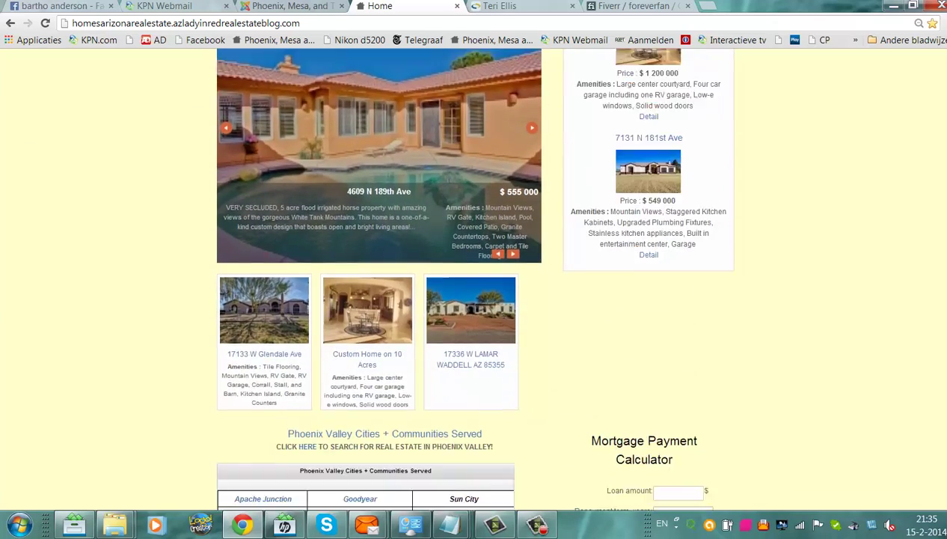
pyautogui.scroll(-4, 473, 285)
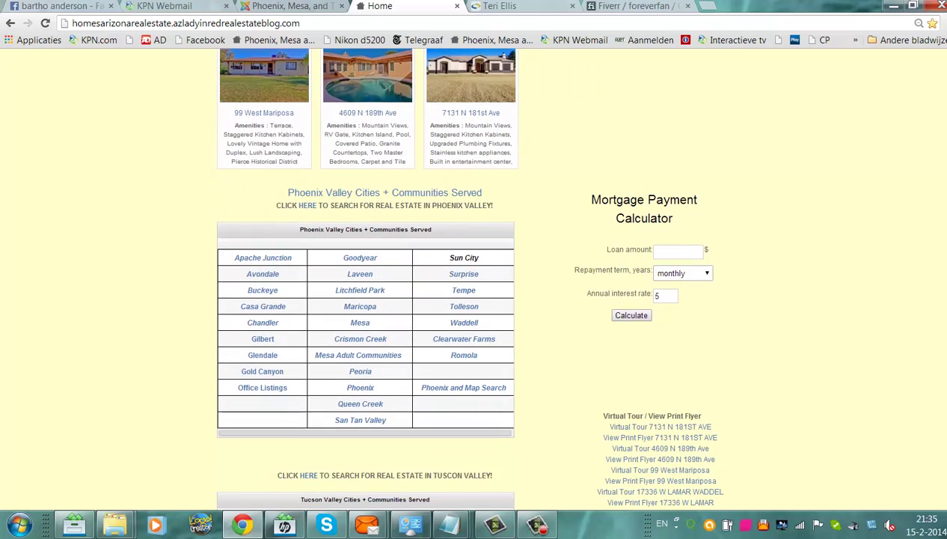
pyautogui.scroll(-1, 945, 387)
pyautogui.scroll(-1, 945, 388)
pyautogui.scroll(-1, 944, 388)
pyautogui.scroll(-1, 944, 387)
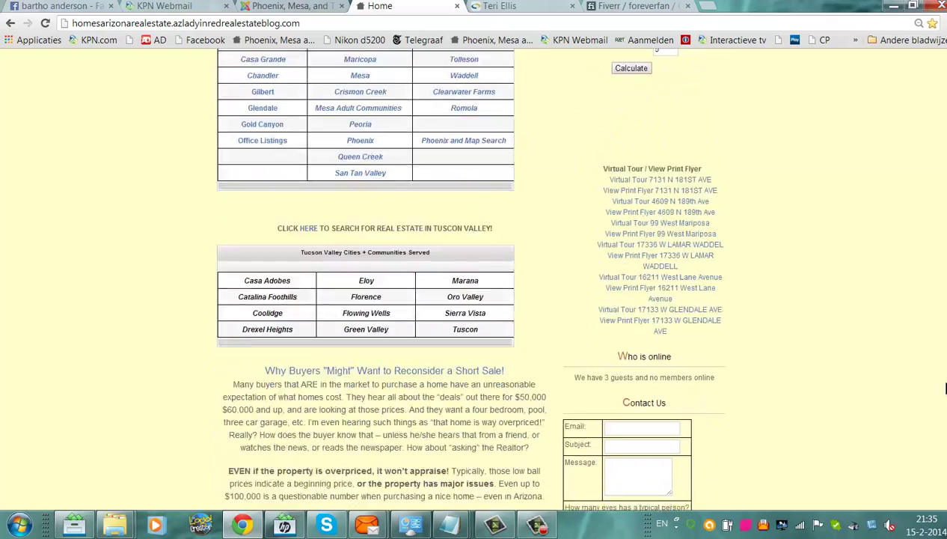
pyautogui.scroll(-2, 944, 387)
pyautogui.scroll(-2, 945, 387)
pyautogui.scroll(8, 944, 388)
pyautogui.scroll(2, 944, 388)
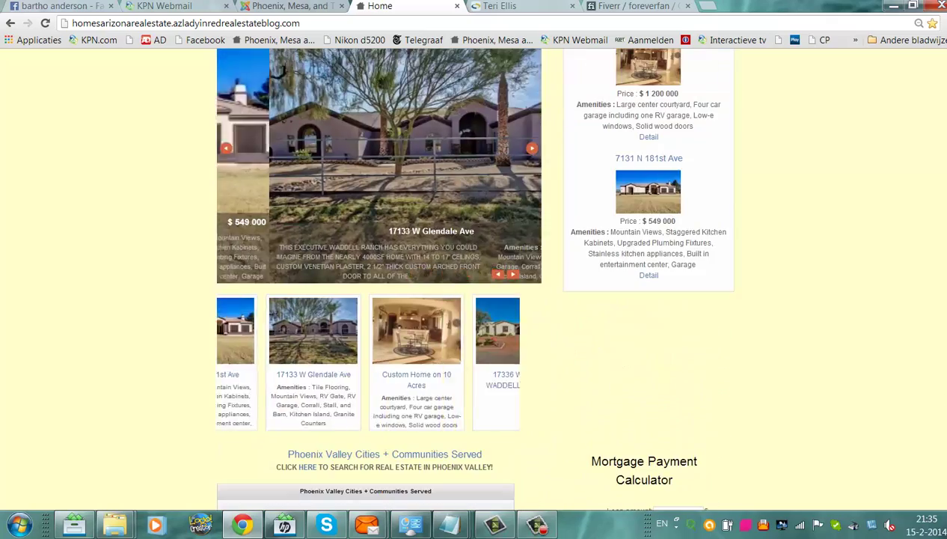
pyautogui.scroll(3, 944, 388)
pyautogui.scroll(-1, 945, 388)
pyautogui.scroll(-4, 945, 388)
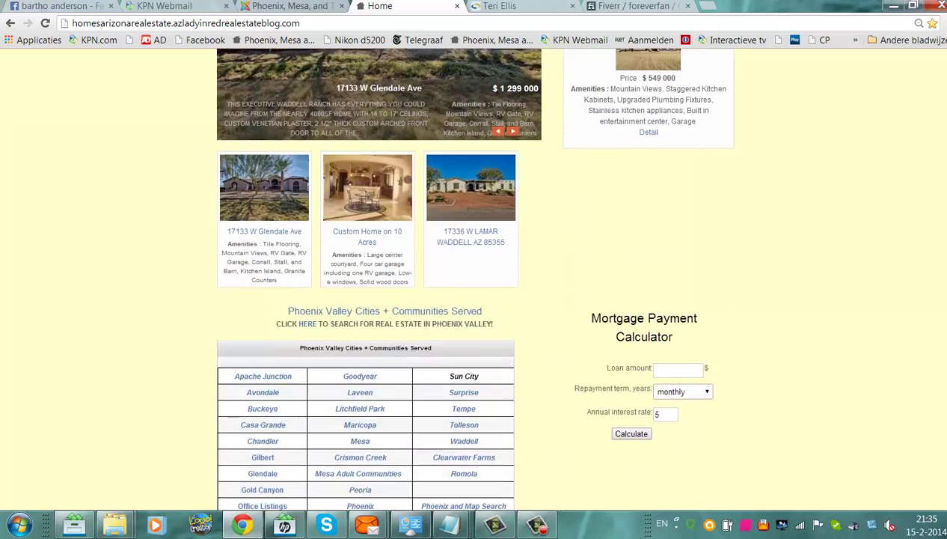
pyautogui.scroll(-2, 354, 198)
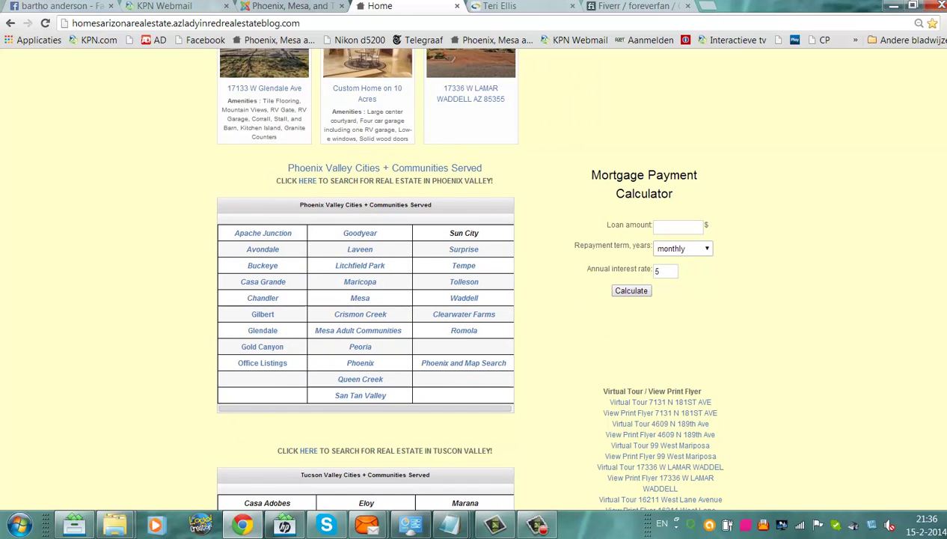
pyautogui.scroll(-4, 464, 277)
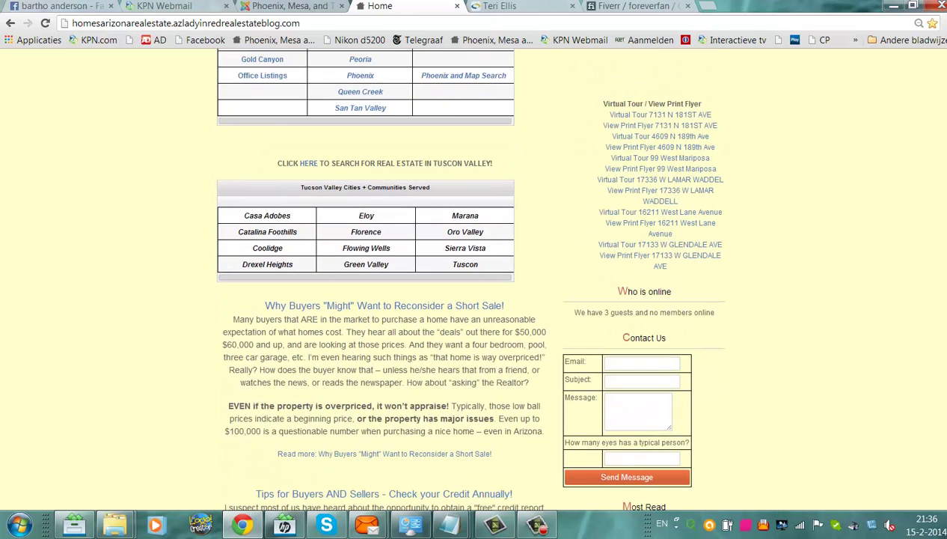
pyautogui.scroll(1, 464, 277)
pyautogui.scroll(-5, 464, 277)
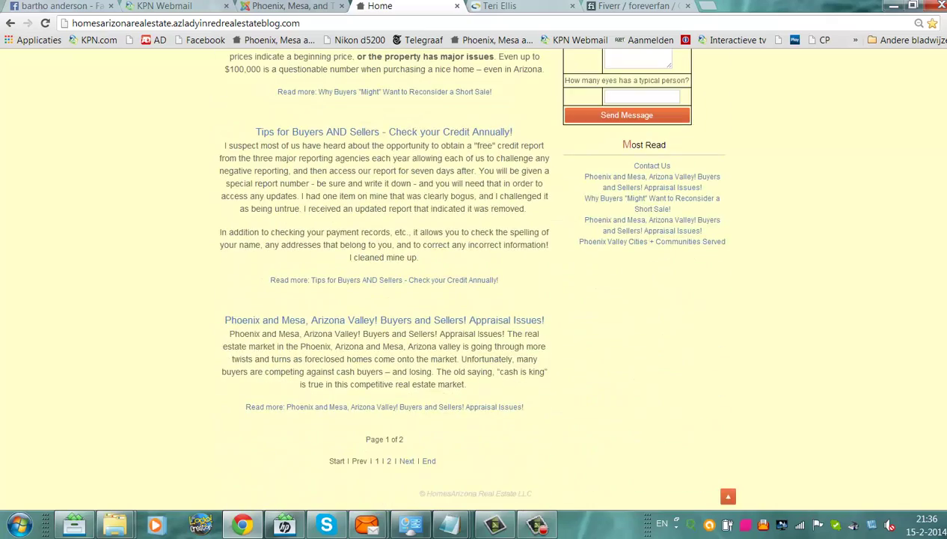
pyautogui.scroll(10, 939, 103)
pyautogui.scroll(4, 939, 104)
pyautogui.scroll(2, 939, 103)
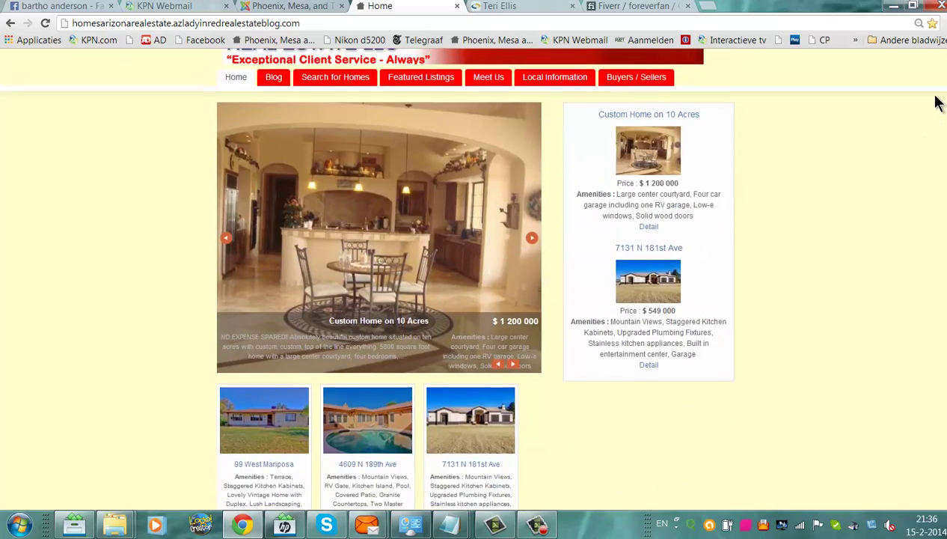
pyautogui.scroll(-1, 939, 103)
pyautogui.scroll(-2, 939, 103)
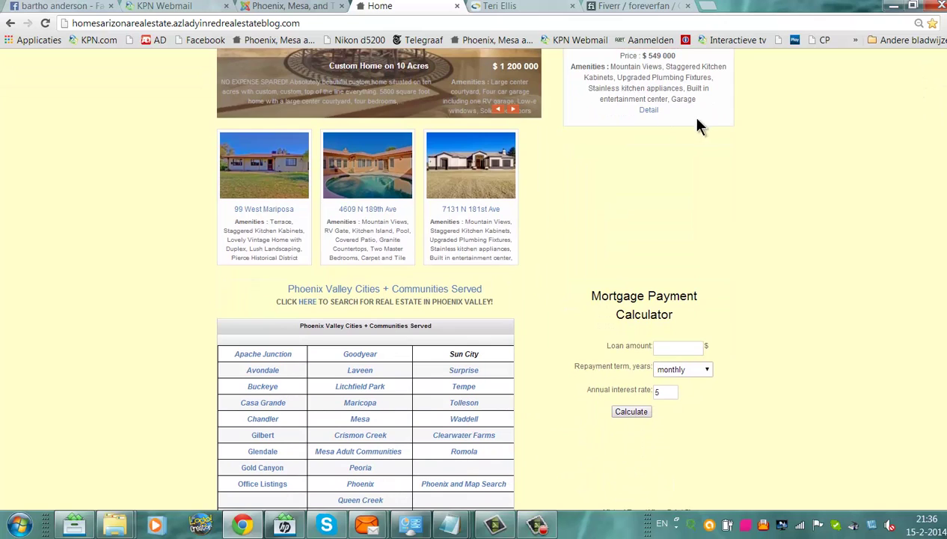